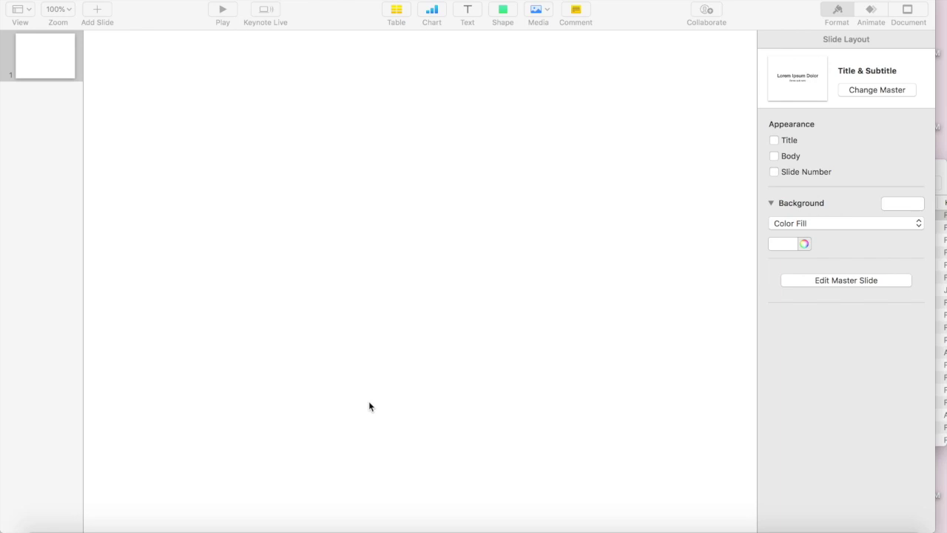
- Insert a rounded square from the basic shapes and flatten it vertically into a thin bar
{"action": "left_click", "coordinate": [500, 10]}
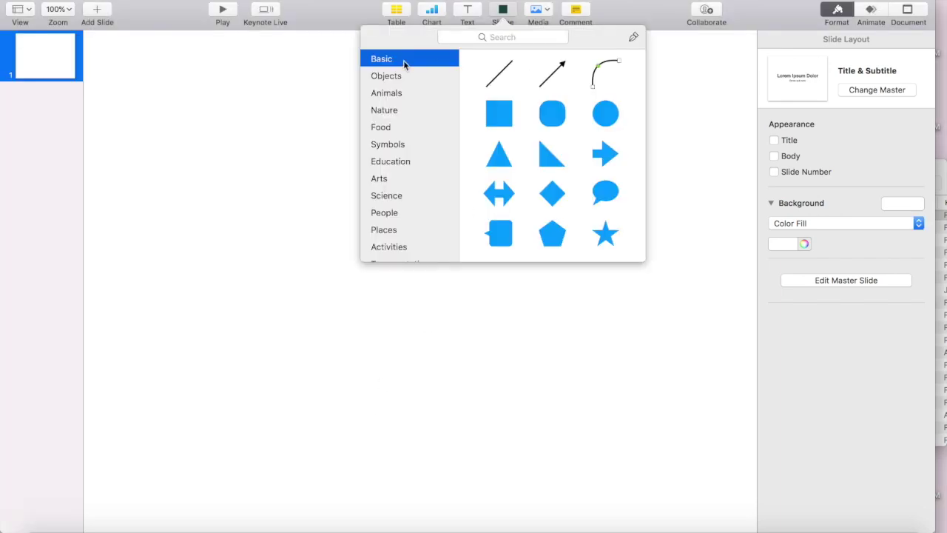
{"action": "left_click", "coordinate": [548, 114]}
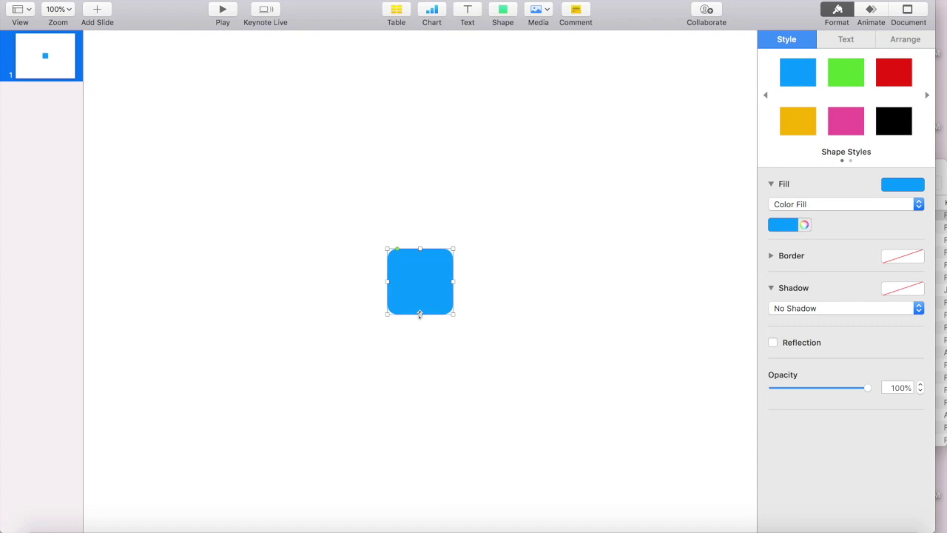
{"action": "left_click_drag", "start_coordinate": [419, 314], "coordinate": [419, 268]}
{"action": "left_click", "coordinate": [417, 303]}
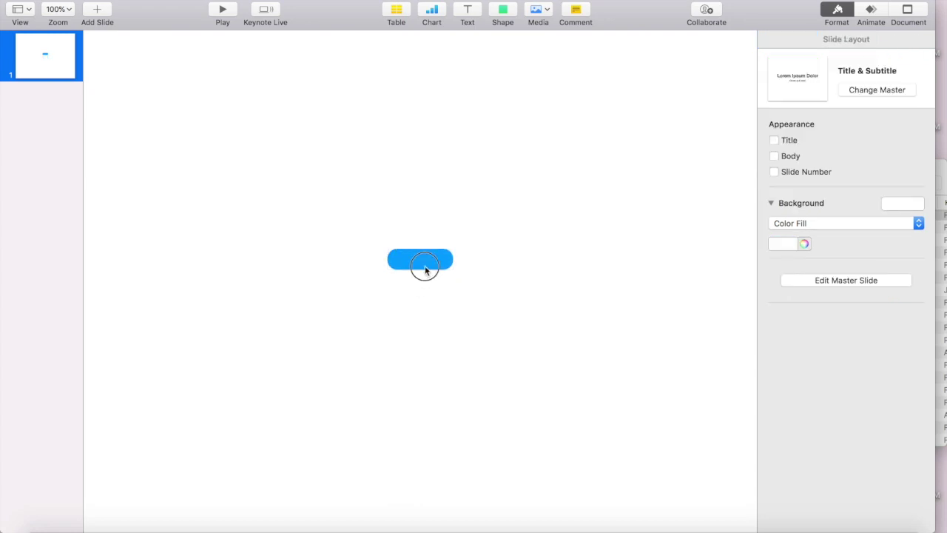
{"action": "left_click", "coordinate": [419, 267]}
{"action": "left_click_drag", "start_coordinate": [418, 270], "coordinate": [419, 254]}
{"action": "left_click", "coordinate": [420, 281]}
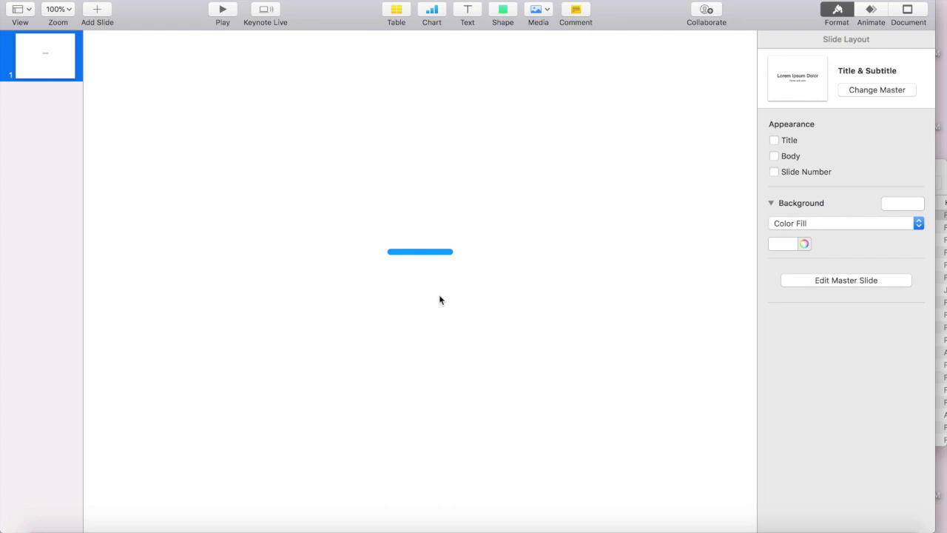
- Try the black and pink preset shape styles on the thin bar, ending with the gold one
{"action": "left_click", "coordinate": [410, 252]}
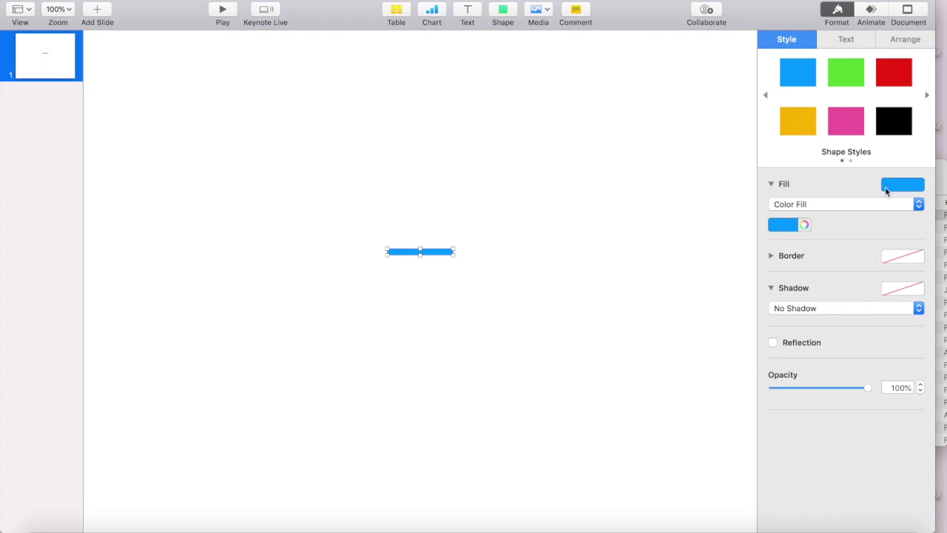
{"action": "left_click", "coordinate": [892, 127]}
{"action": "left_click", "coordinate": [856, 128]}
{"action": "left_click", "coordinate": [799, 121]}
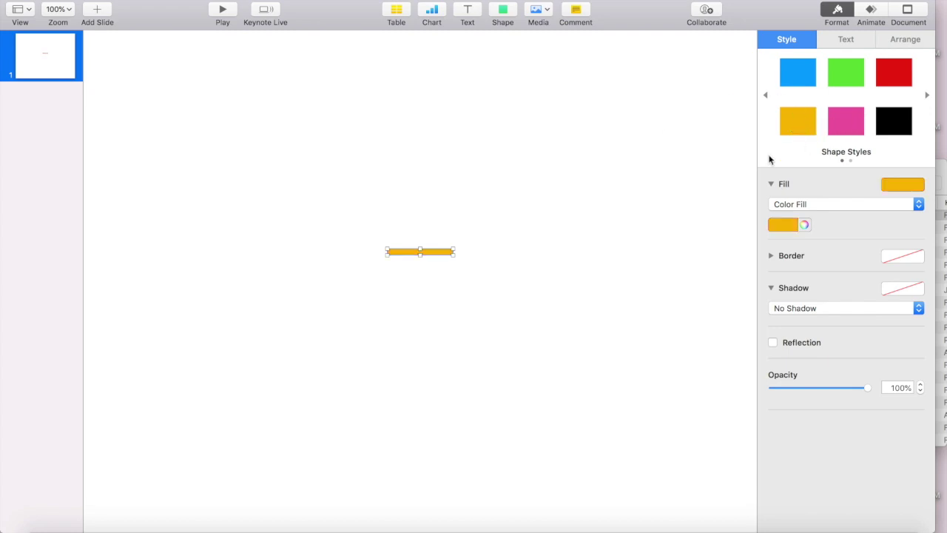
- Set the bar's fill to hex color FF0099 using the RGB sliders and close the color picker
{"action": "left_click", "coordinate": [806, 226]}
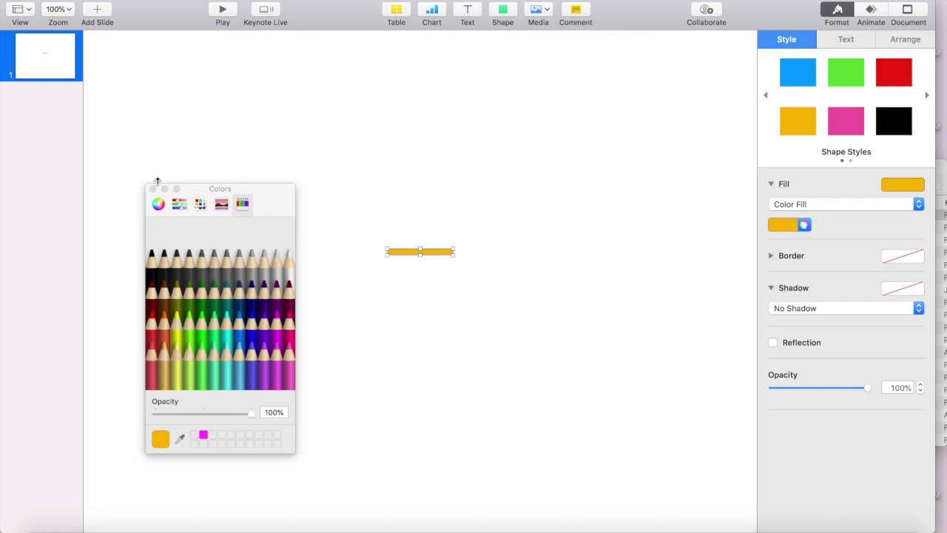
{"action": "left_click", "coordinate": [160, 206]}
{"action": "left_click", "coordinate": [181, 208]}
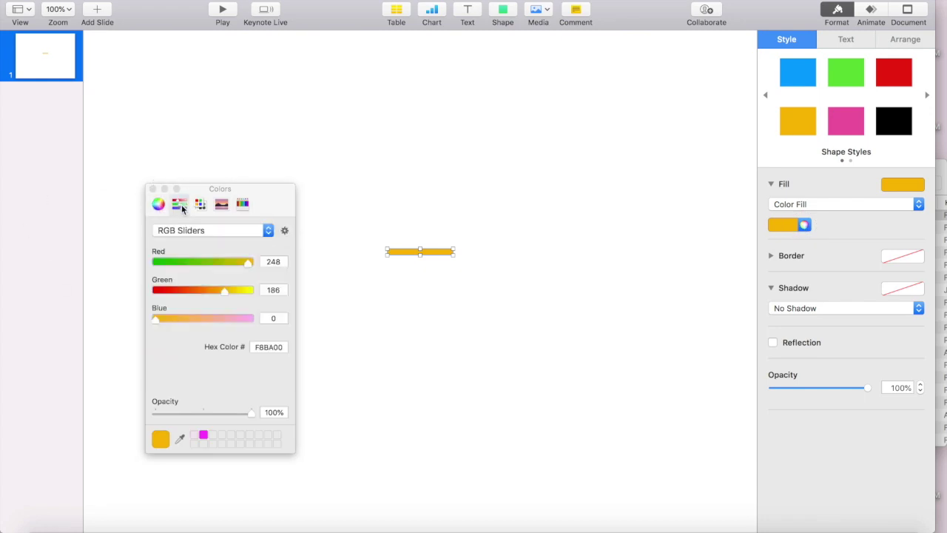
{"action": "left_click", "coordinate": [200, 204]}
{"action": "left_click", "coordinate": [221, 204]}
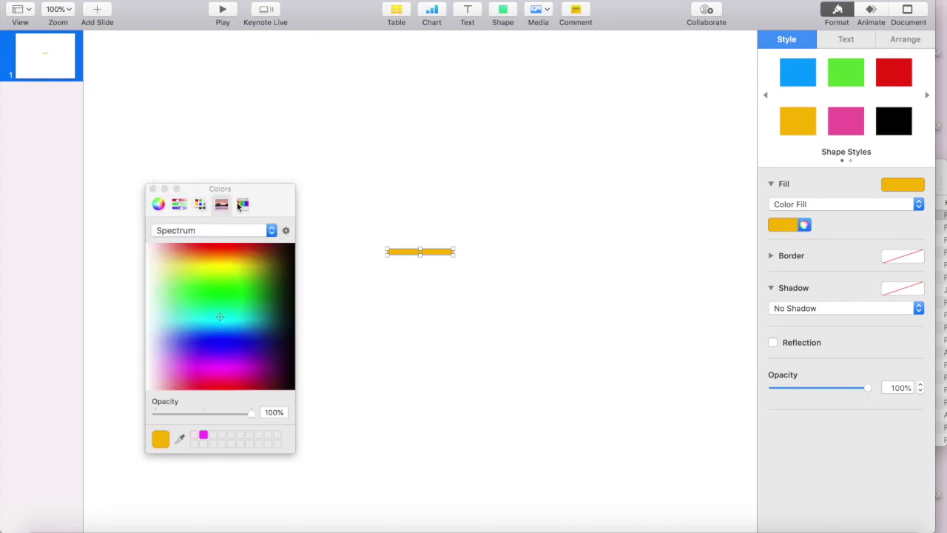
{"action": "left_click", "coordinate": [239, 205]}
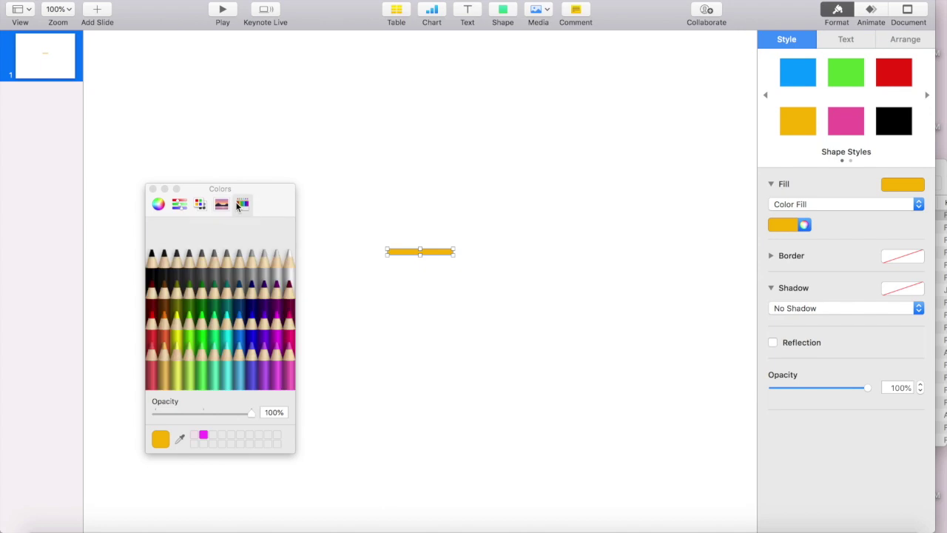
{"action": "left_click", "coordinate": [179, 207]}
{"action": "left_click_drag", "start_coordinate": [282, 347], "coordinate": [253, 346]}
{"action": "type", "text": "ff0099"}
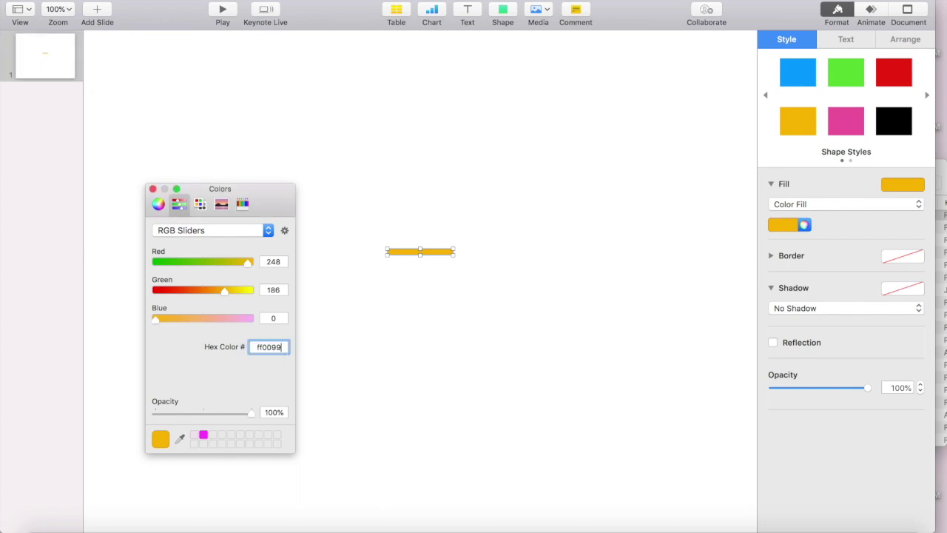
{"action": "key", "text": "Return"}
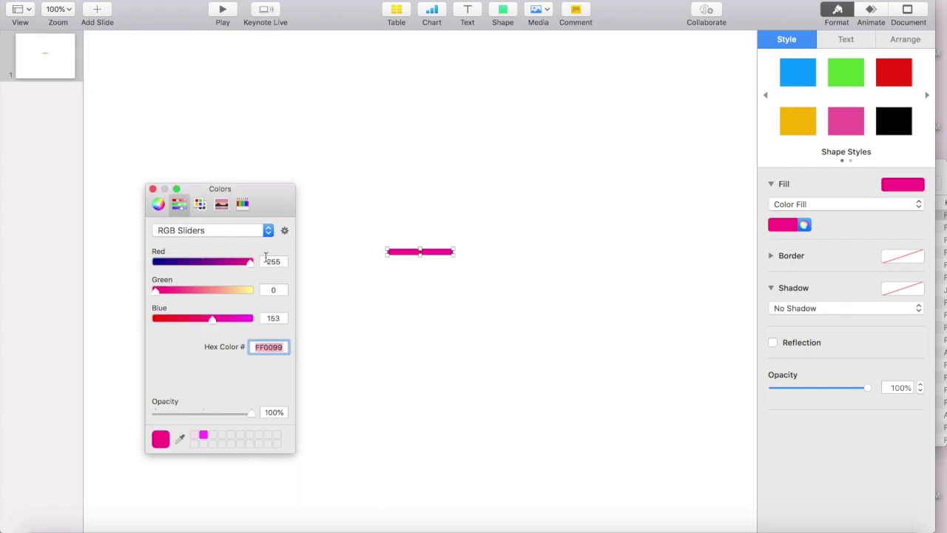
{"action": "left_click", "coordinate": [153, 189]}
{"action": "left_click", "coordinate": [405, 245]}
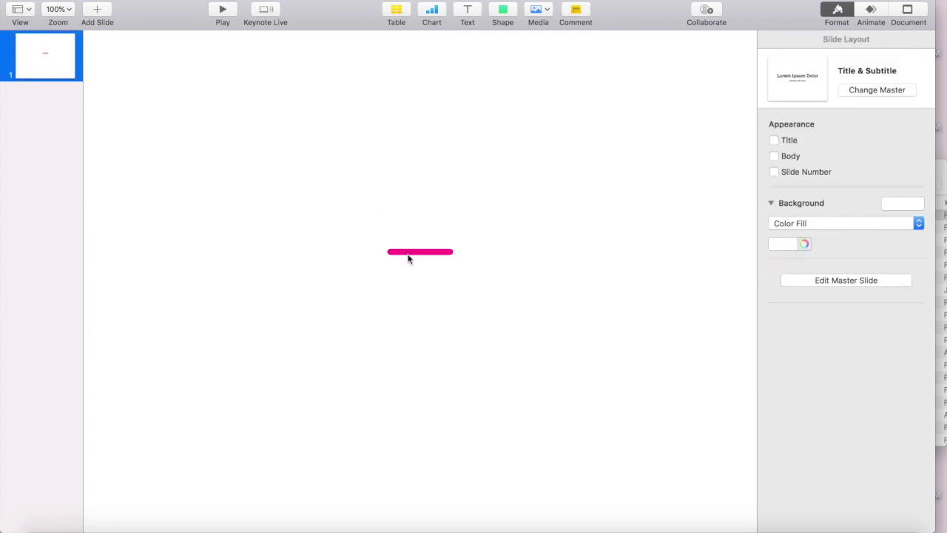
- Change the bar's fill to an advanced gradient fill and make the gradient radial
{"action": "left_click", "coordinate": [420, 253]}
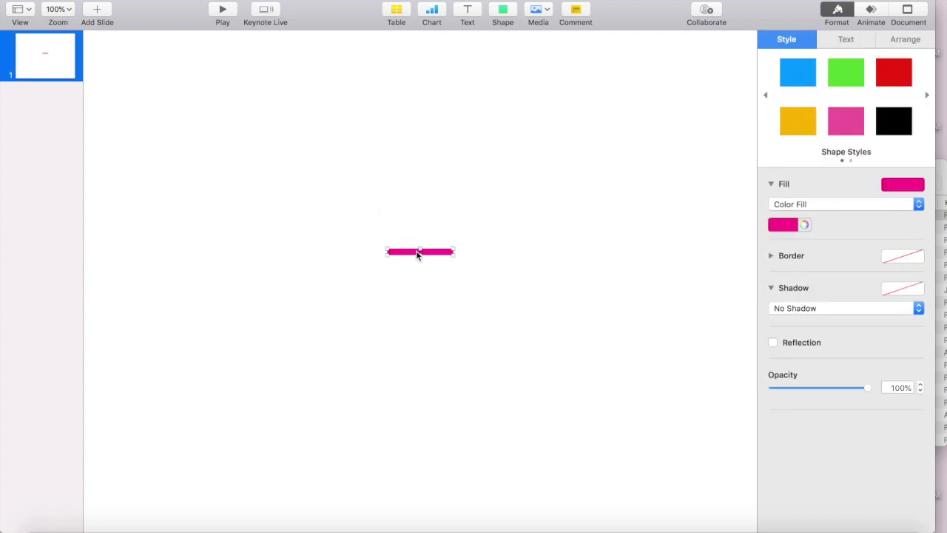
{"action": "left_click", "coordinate": [848, 205]}
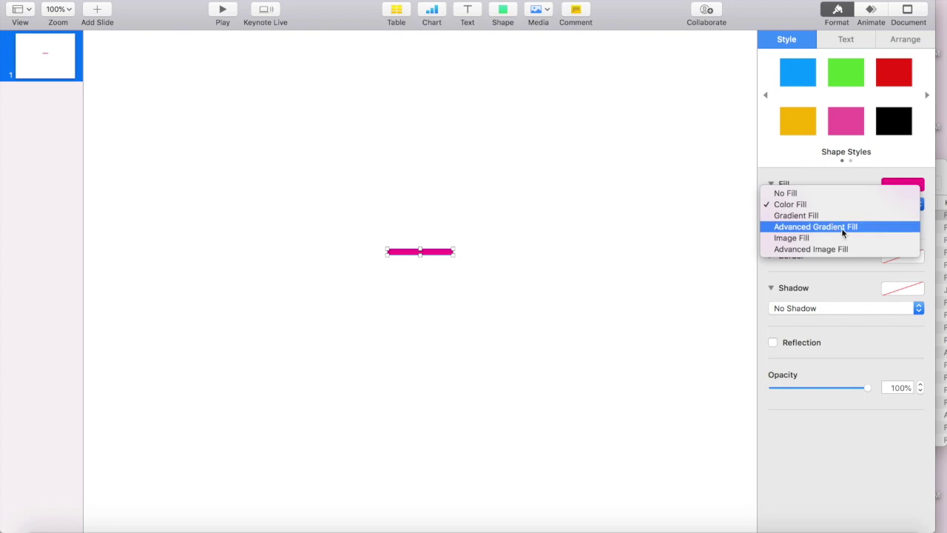
{"action": "left_click", "coordinate": [842, 228]}
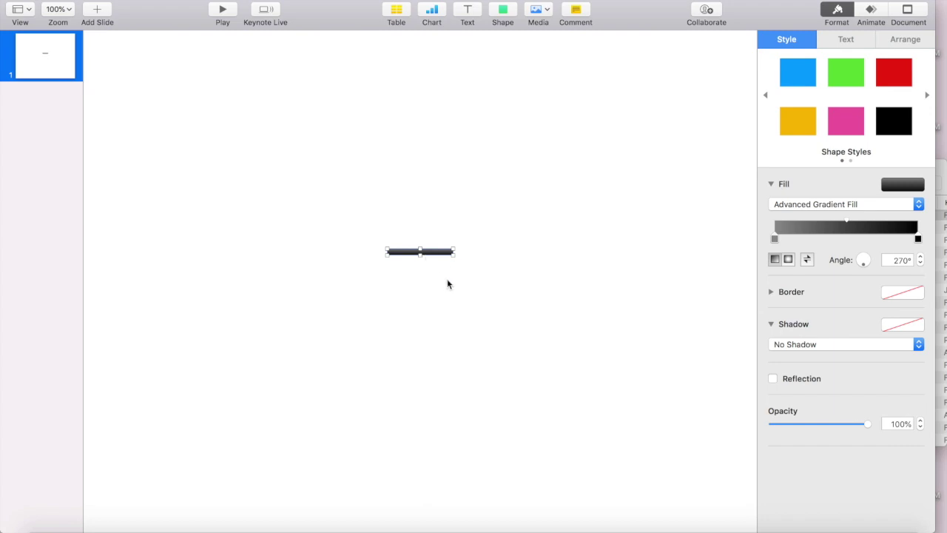
{"action": "left_click", "coordinate": [787, 261]}
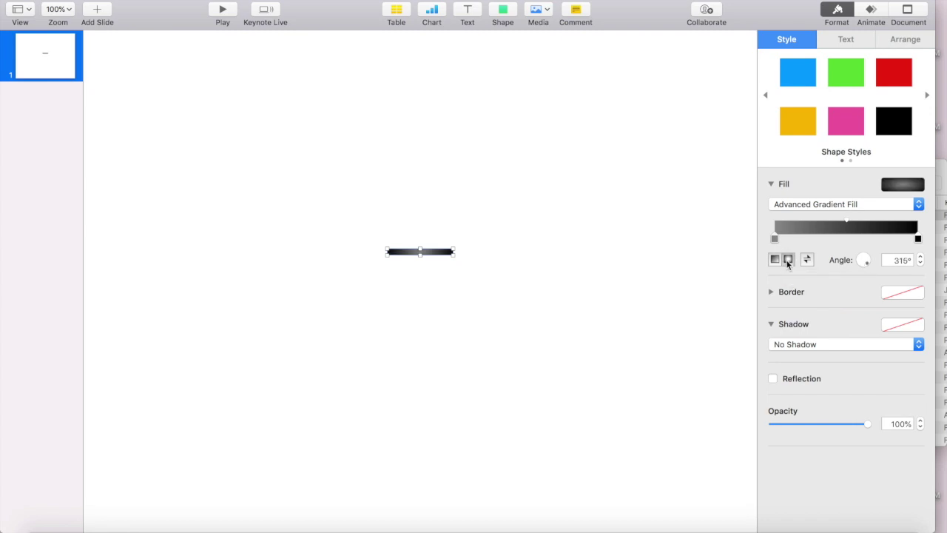
{"action": "left_click", "coordinate": [537, 315]}
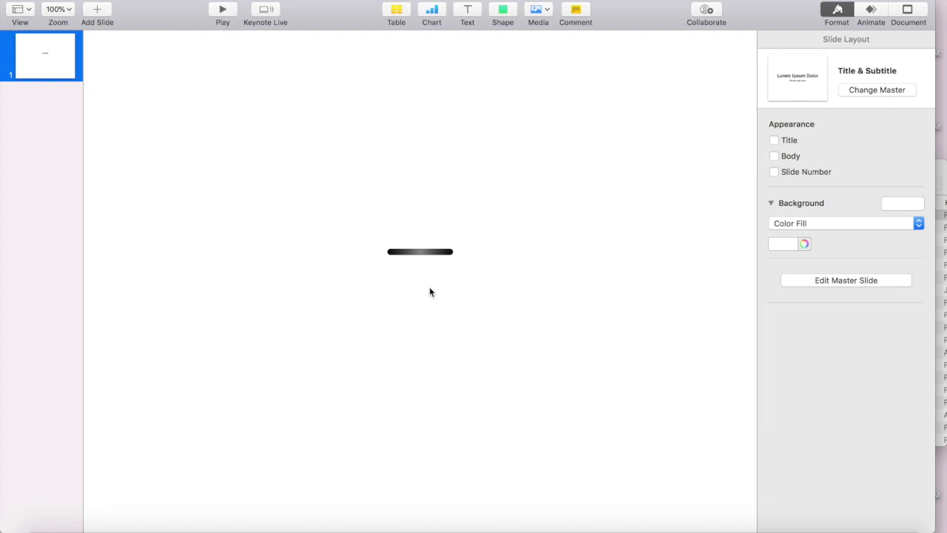
- Switch the bar back to a solid color fill and apply the pink shape style
{"action": "left_click", "coordinate": [429, 253]}
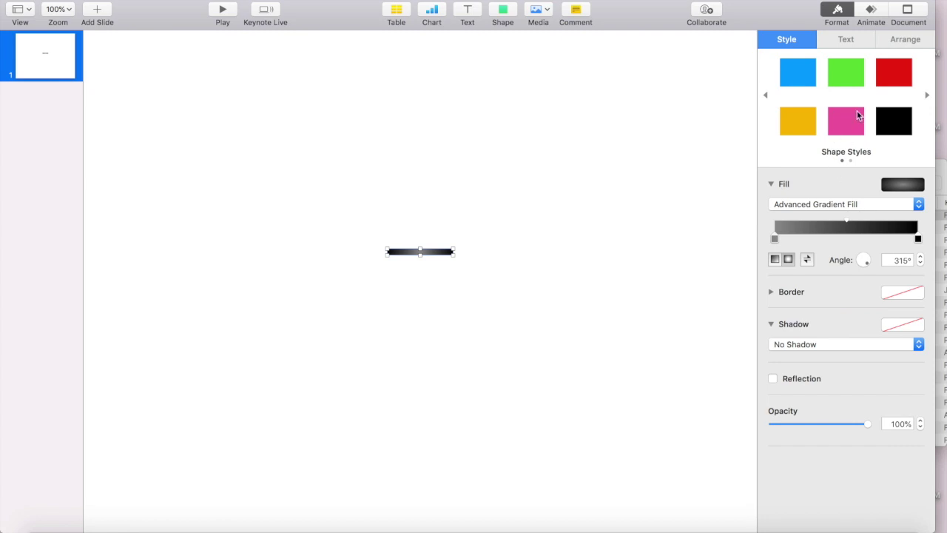
{"action": "left_click", "coordinate": [920, 205]}
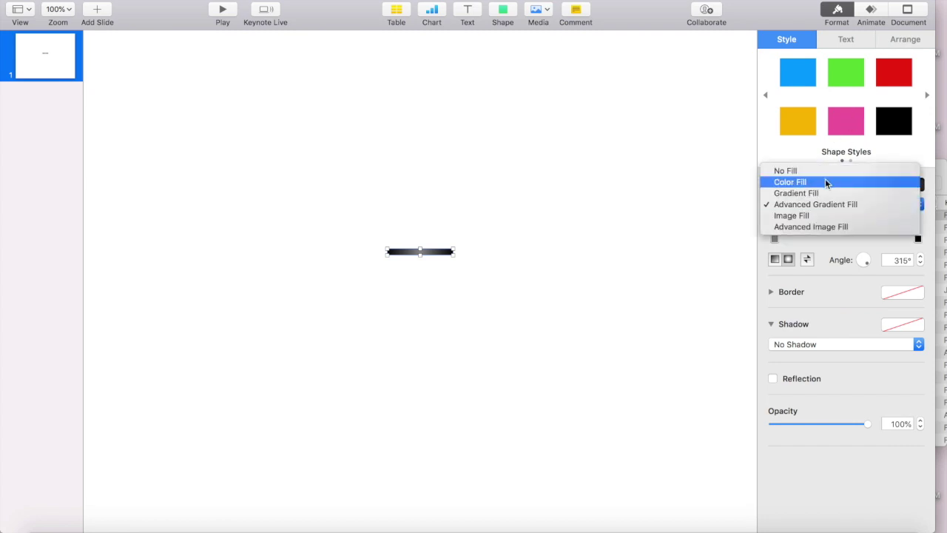
{"action": "left_click", "coordinate": [848, 182]}
{"action": "left_click", "coordinate": [843, 124]}
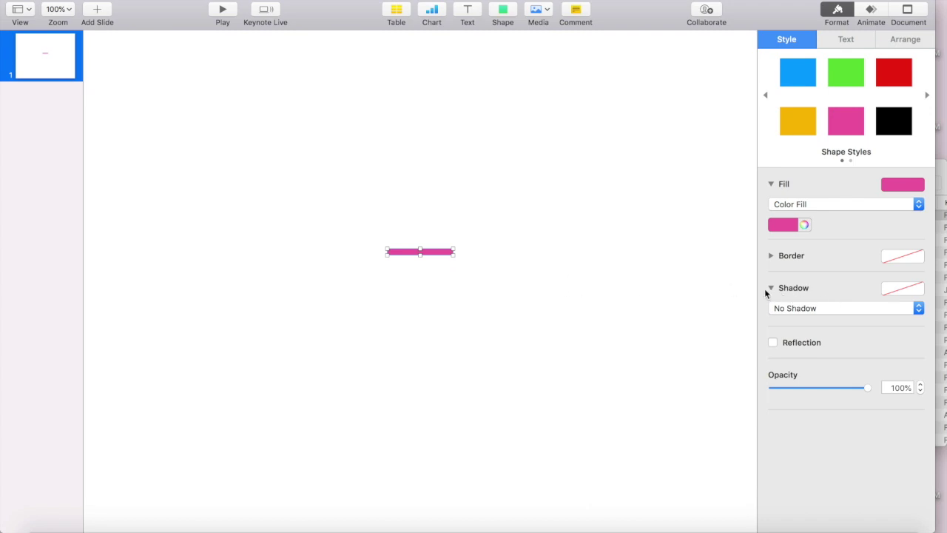
- Apply a drop shadow to the pink bar
{"action": "left_click", "coordinate": [812, 310]}
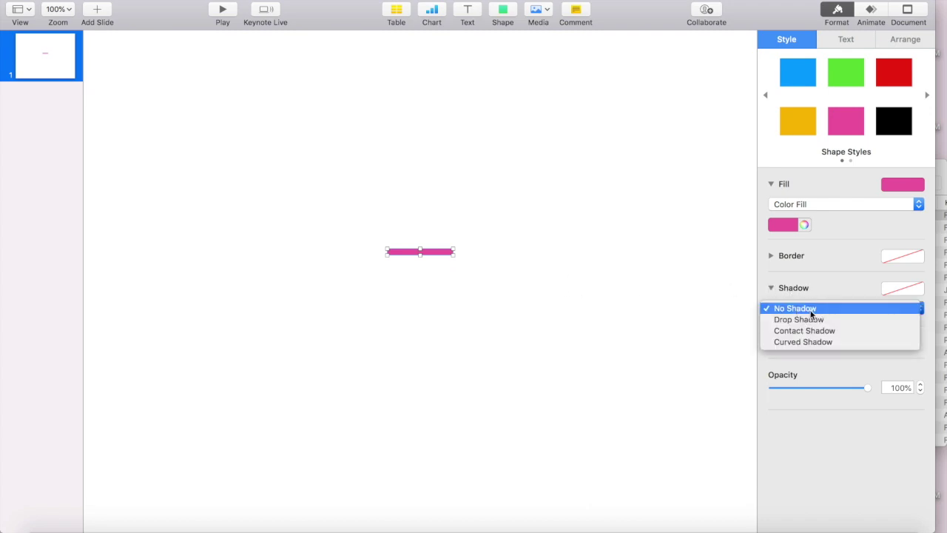
{"action": "left_click", "coordinate": [807, 320]}
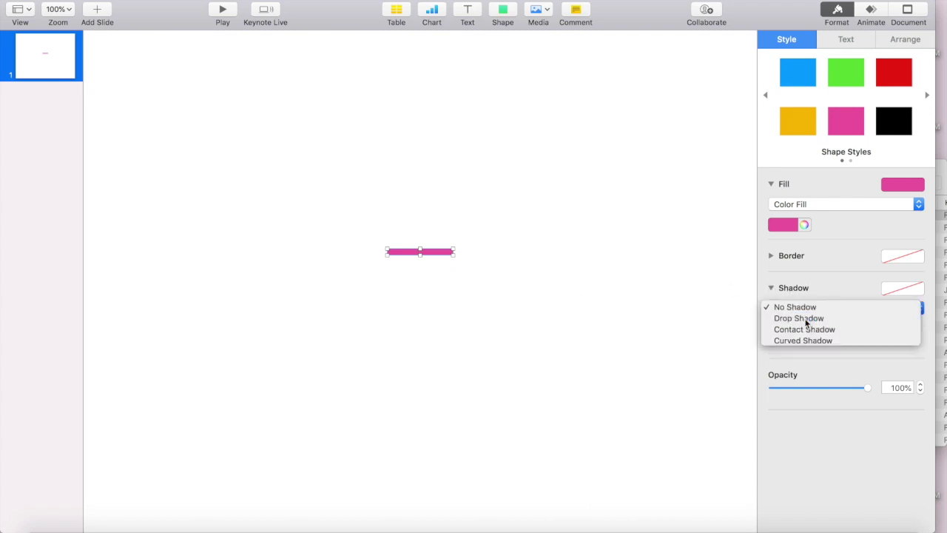
{"action": "left_click", "coordinate": [480, 323]}
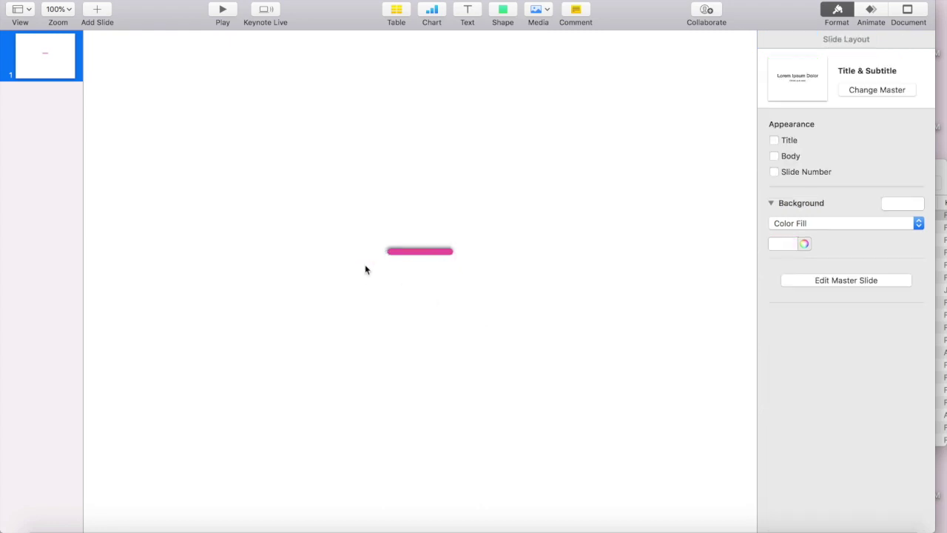
- Remove the shadow from the pink bar by setting it to No Shadow
{"action": "left_click", "coordinate": [431, 251]}
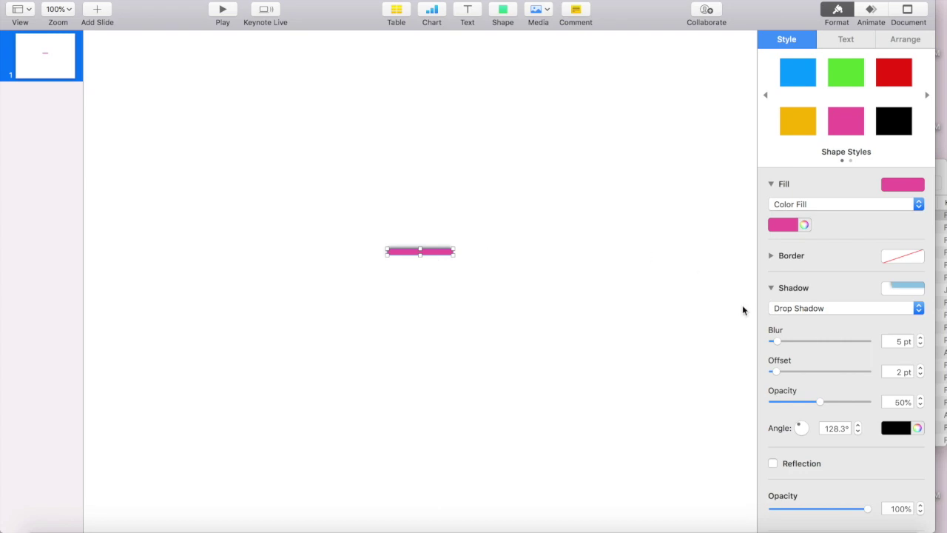
{"action": "left_click", "coordinate": [809, 307]}
{"action": "left_click", "coordinate": [799, 296]}
{"action": "left_click", "coordinate": [457, 293]}
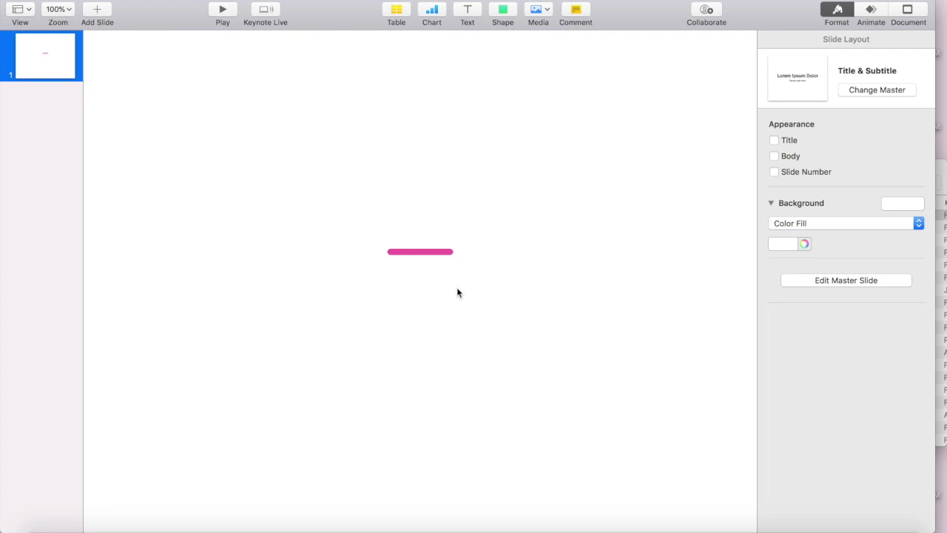
- Give the bar an image fill using Coffee Cream 4.34.25 PM.jpg from Downloads, set to Scale to Fill
{"action": "left_click", "coordinate": [423, 252]}
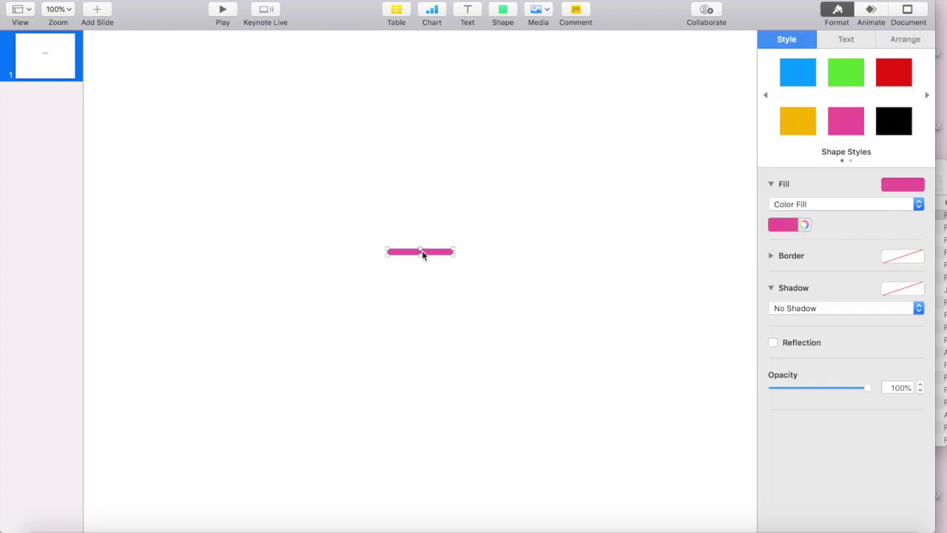
{"action": "left_click", "coordinate": [917, 205]}
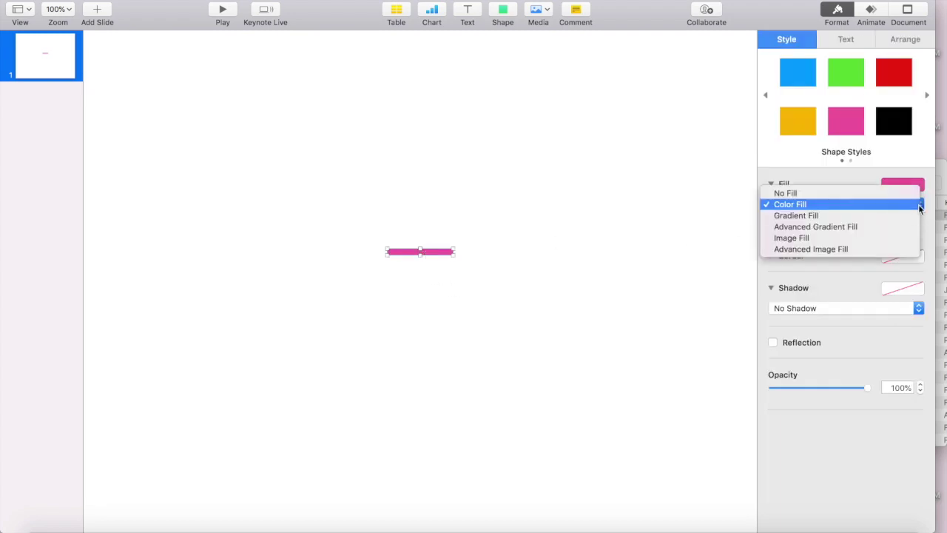
{"action": "left_click", "coordinate": [831, 237]}
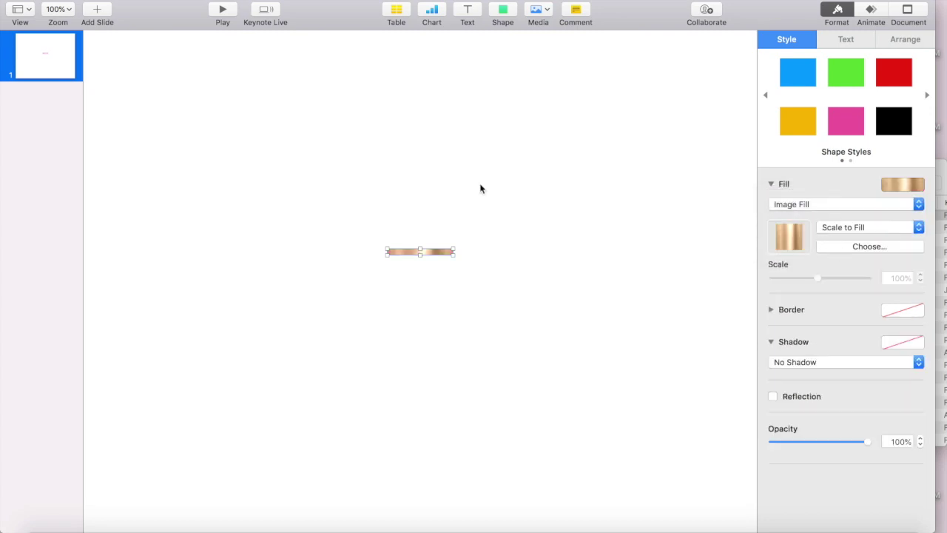
{"action": "left_click", "coordinate": [847, 249]}
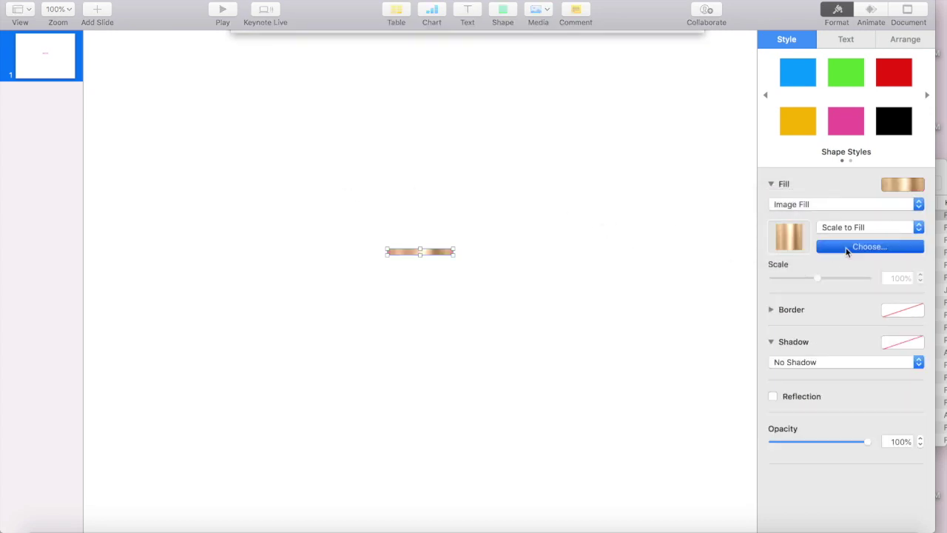
{"action": "left_click", "coordinate": [616, 312]}
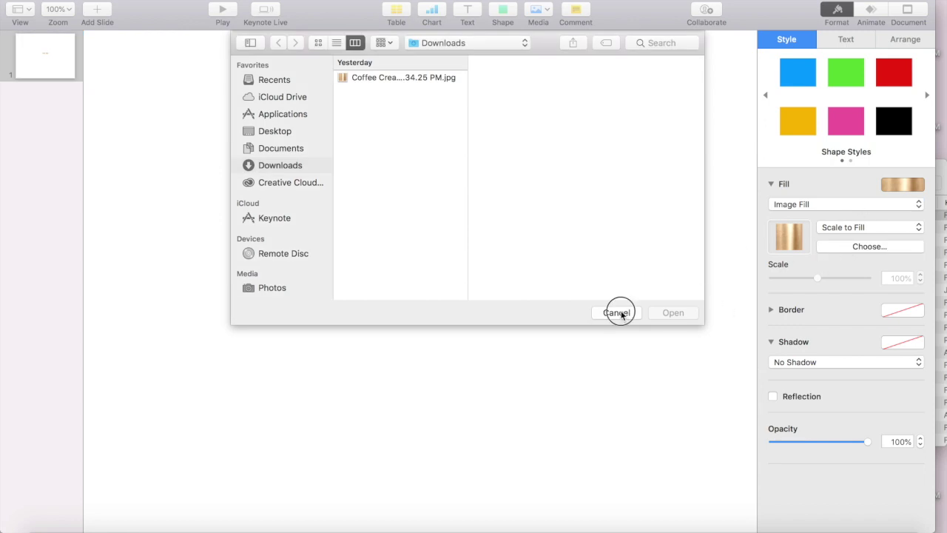
{"action": "left_click", "coordinate": [844, 248]}
{"action": "left_click", "coordinate": [366, 78]}
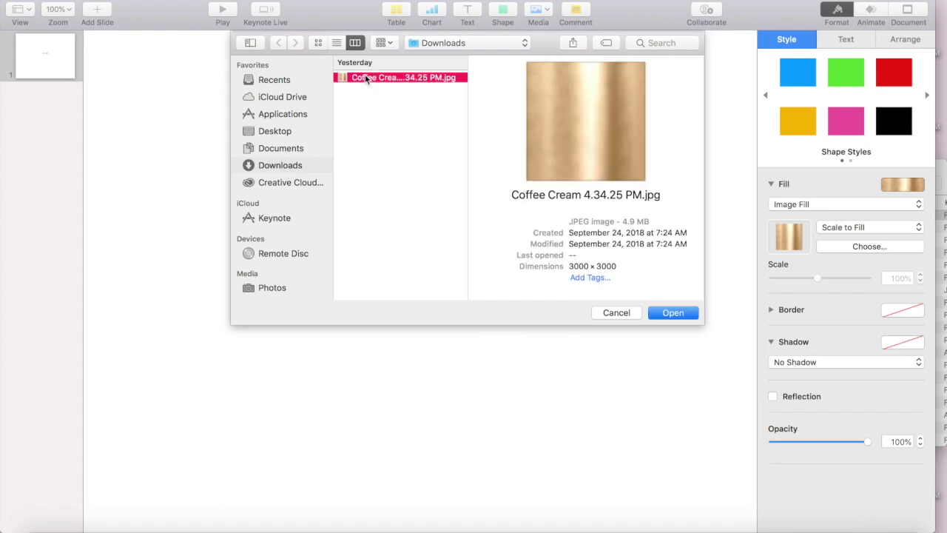
{"action": "left_click", "coordinate": [659, 316]}
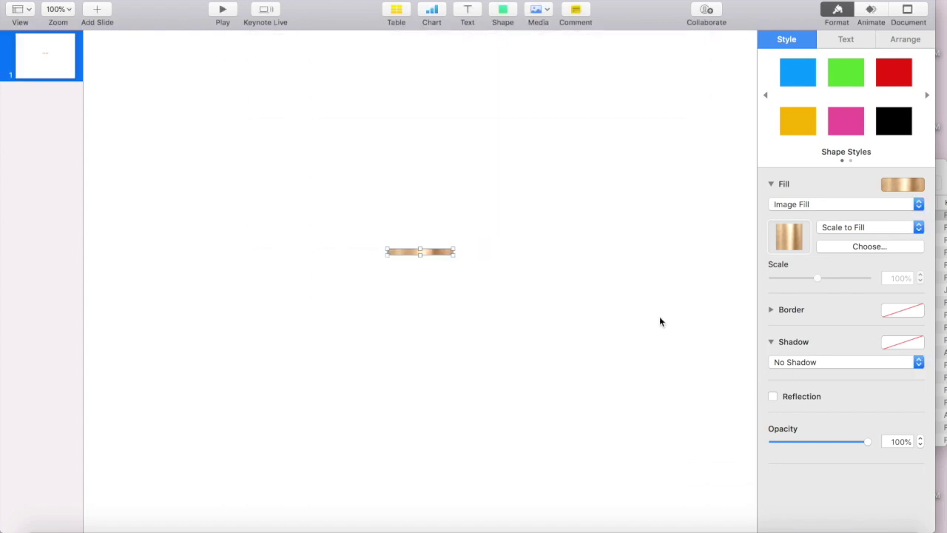
{"action": "left_click", "coordinate": [918, 228]}
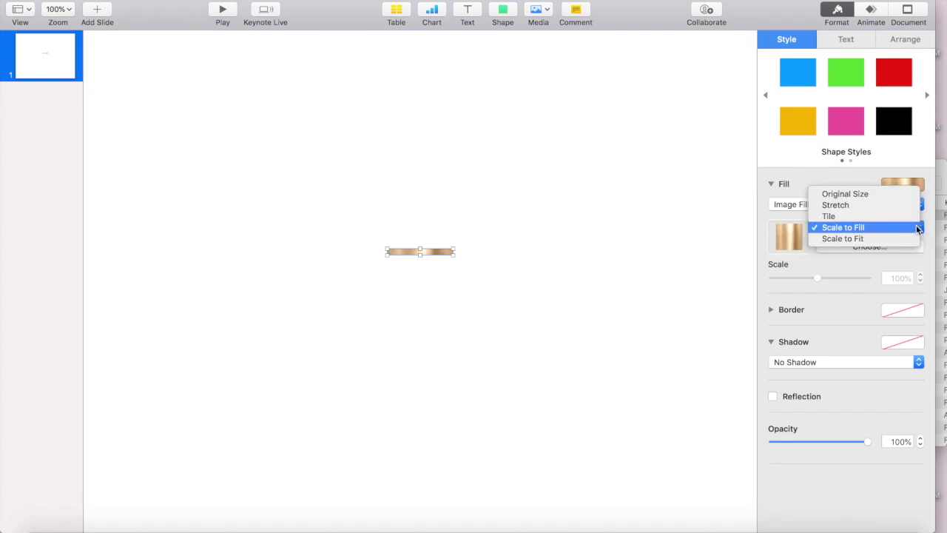
{"action": "left_click", "coordinate": [856, 230]}
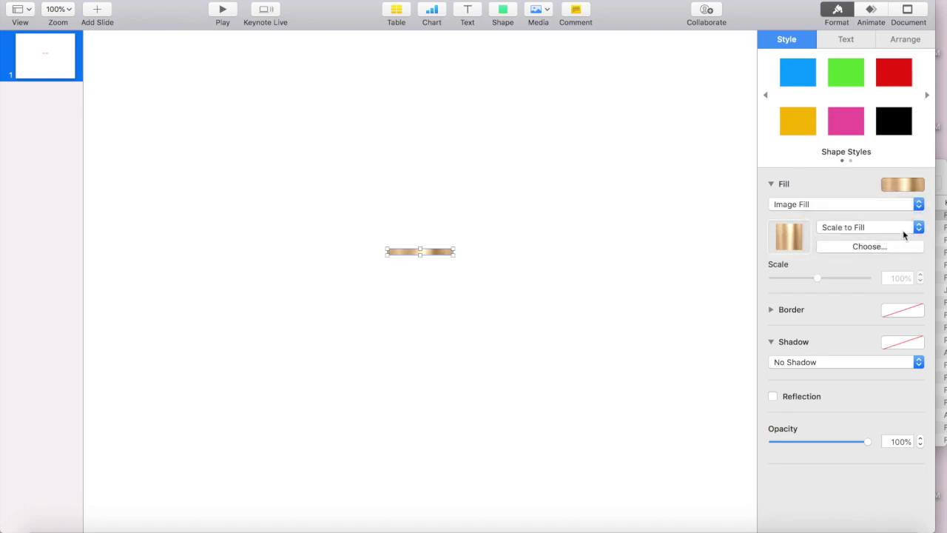
- Try the Tile option for the gold bar's image fill and return it to Scale to Fill
{"action": "left_click", "coordinate": [904, 229]}
{"action": "left_click", "coordinate": [857, 217]}
{"action": "left_click", "coordinate": [551, 280]}
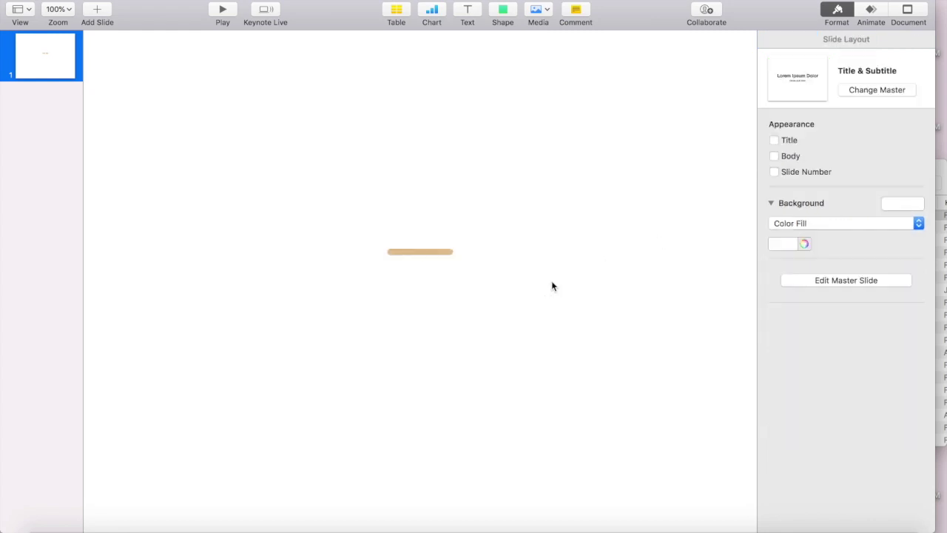
{"action": "left_click", "coordinate": [426, 254]}
{"action": "left_click", "coordinate": [918, 230]}
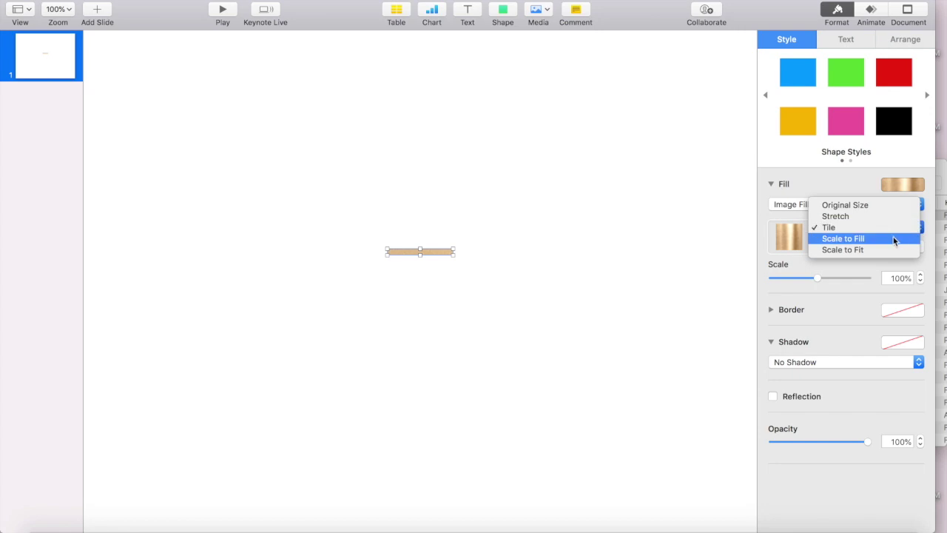
{"action": "left_click", "coordinate": [894, 240]}
{"action": "left_click", "coordinate": [548, 317]}
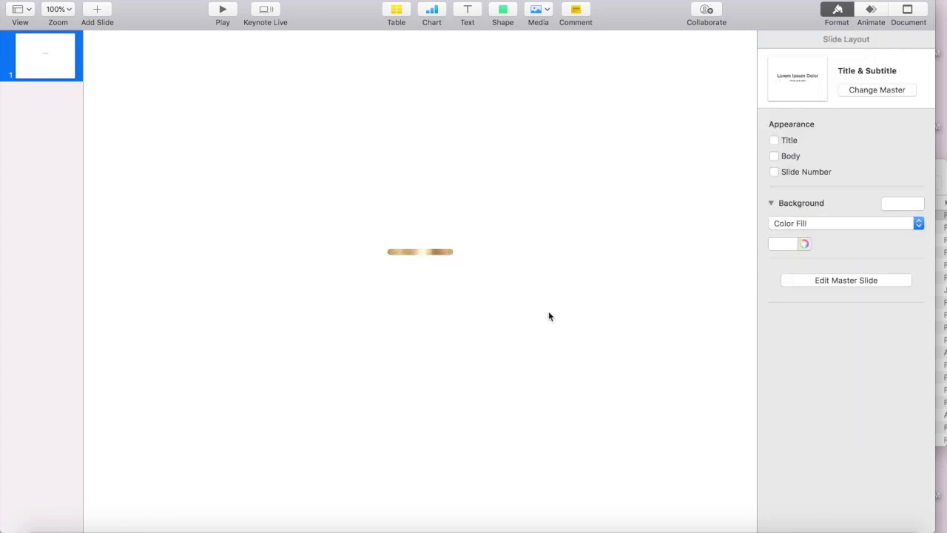
- Try a drop shadow on the gold bar and set it back to No Shadow
{"action": "key", "text": "super+shift+period"}
{"action": "key", "text": "super+shift+period"}
{"action": "key", "text": "super+shift+period"}
{"action": "key", "text": "super+shift+period"}
{"action": "key", "text": "super+shift+period"}
{"action": "scroll", "coordinate": [548, 316], "scroll_direction": "up", "scroll_amount": 3}
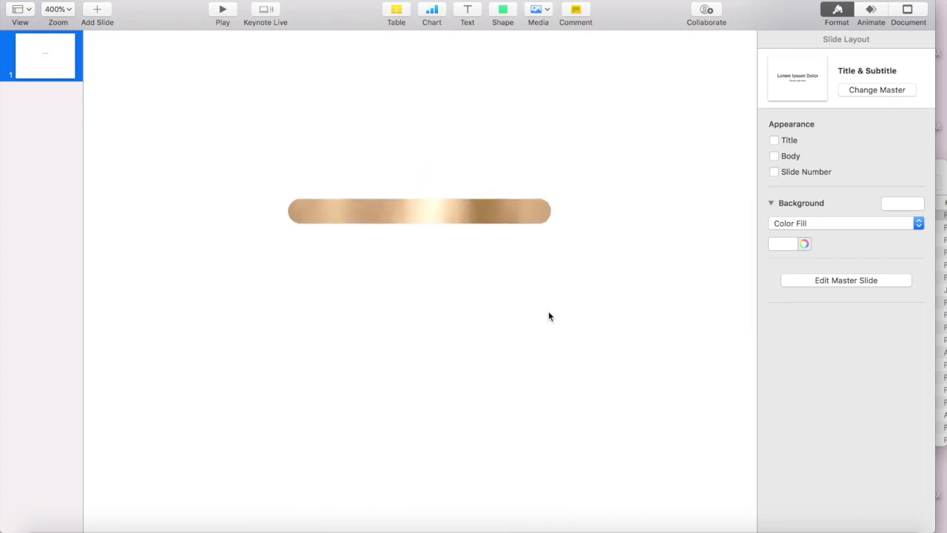
{"action": "left_click", "coordinate": [507, 216]}
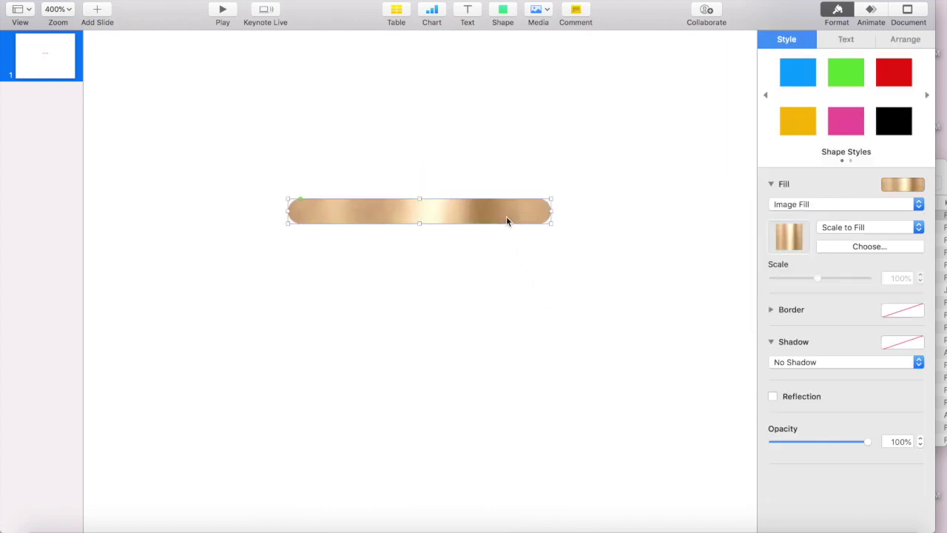
{"action": "left_click", "coordinate": [880, 363]}
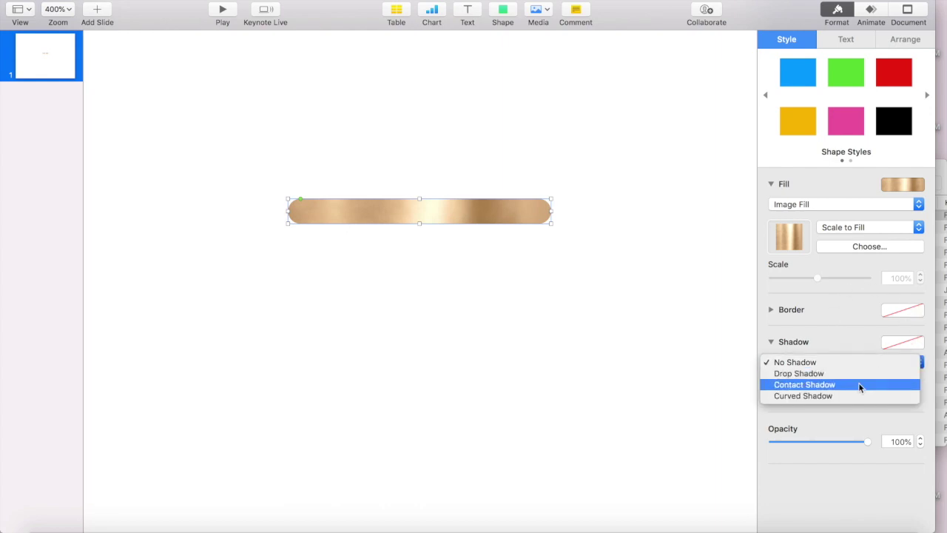
{"action": "left_click", "coordinate": [842, 371]}
{"action": "left_click", "coordinate": [829, 362]}
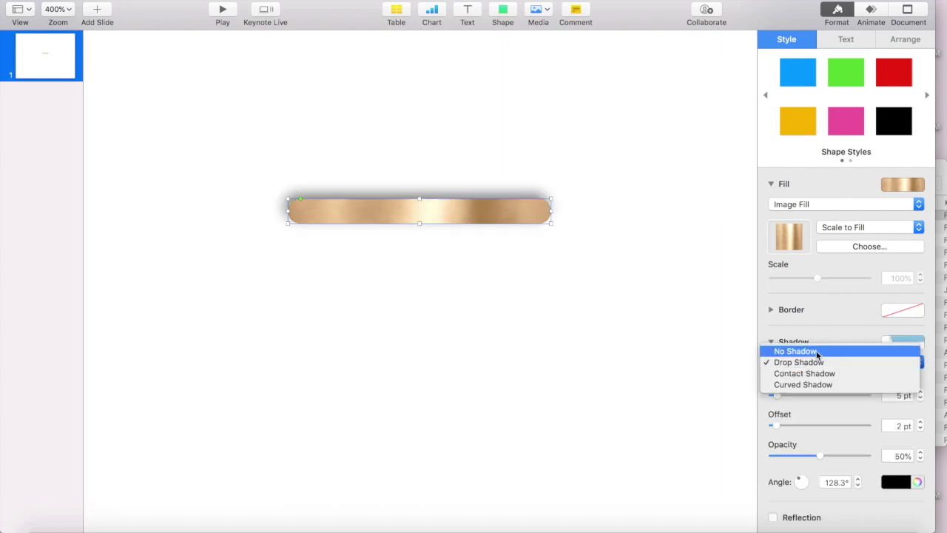
{"action": "left_click", "coordinate": [817, 352]}
{"action": "left_click", "coordinate": [584, 294]}
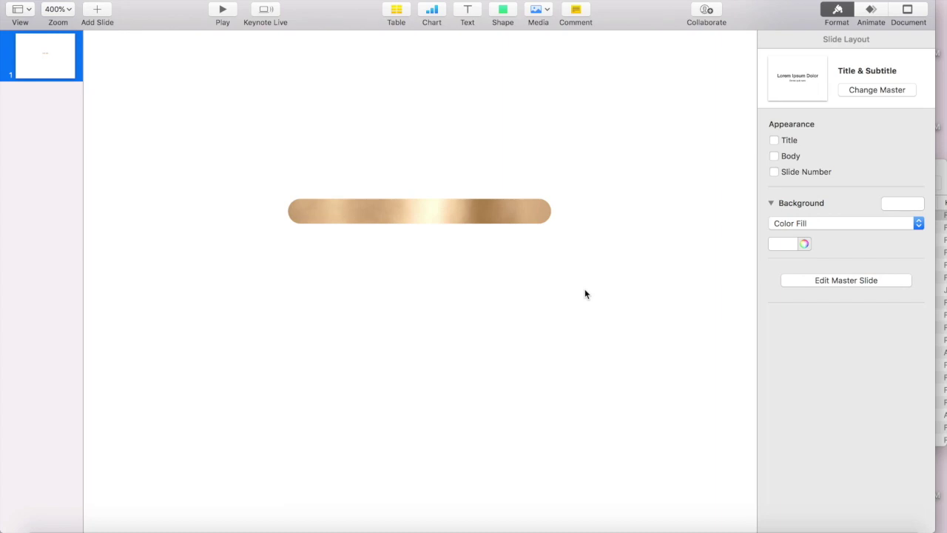
- Insert a circle shape and fill it with the dark gray Tungsten pencil color
{"action": "left_click", "coordinate": [503, 11]}
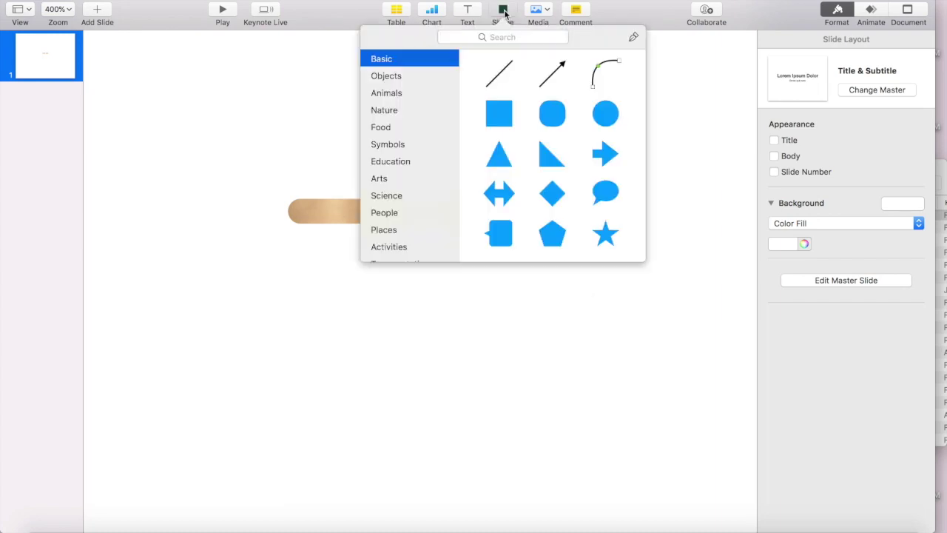
{"action": "left_click", "coordinate": [604, 114]}
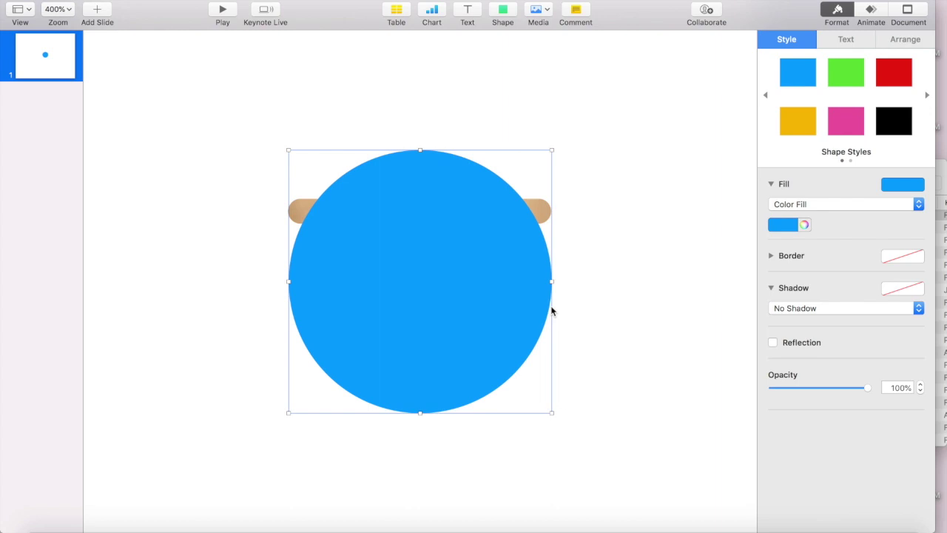
{"action": "left_click", "coordinate": [883, 122]}
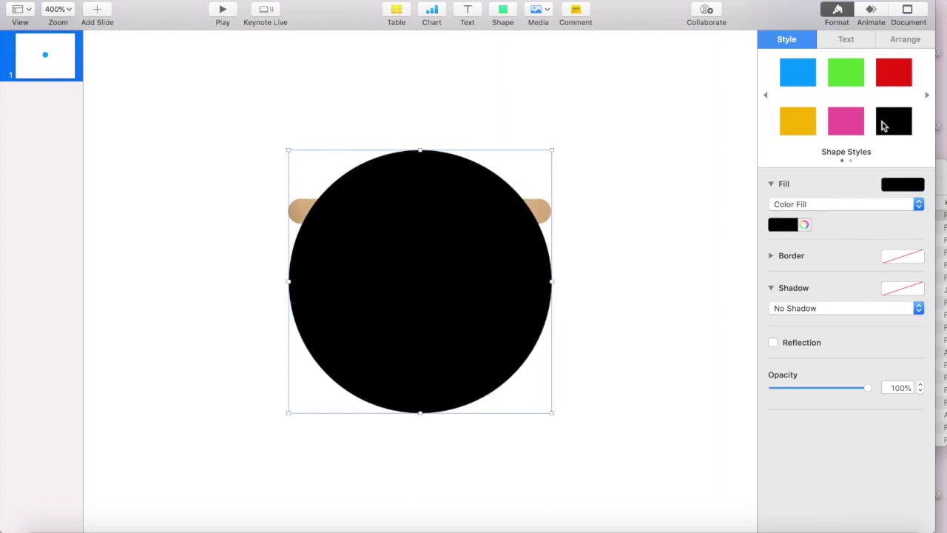
{"action": "left_click", "coordinate": [804, 225]}
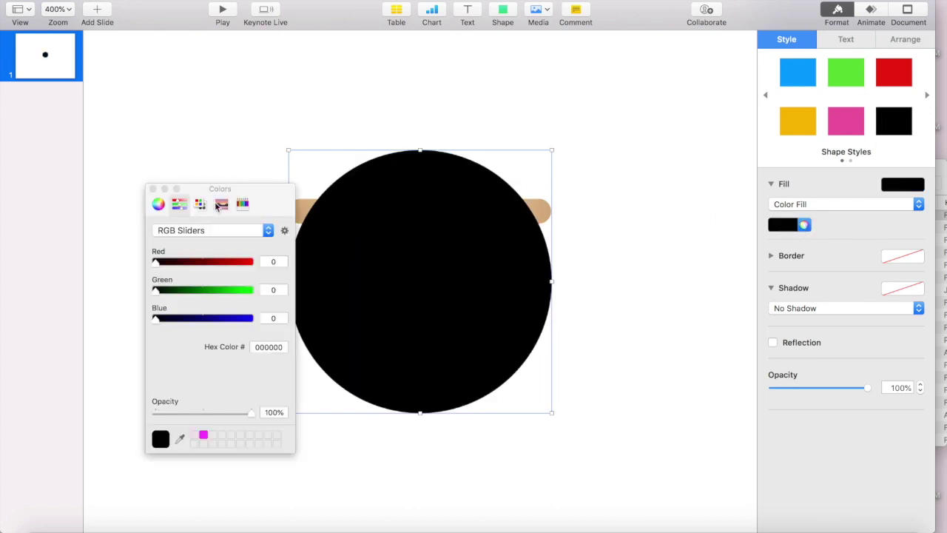
{"action": "left_click", "coordinate": [239, 206]}
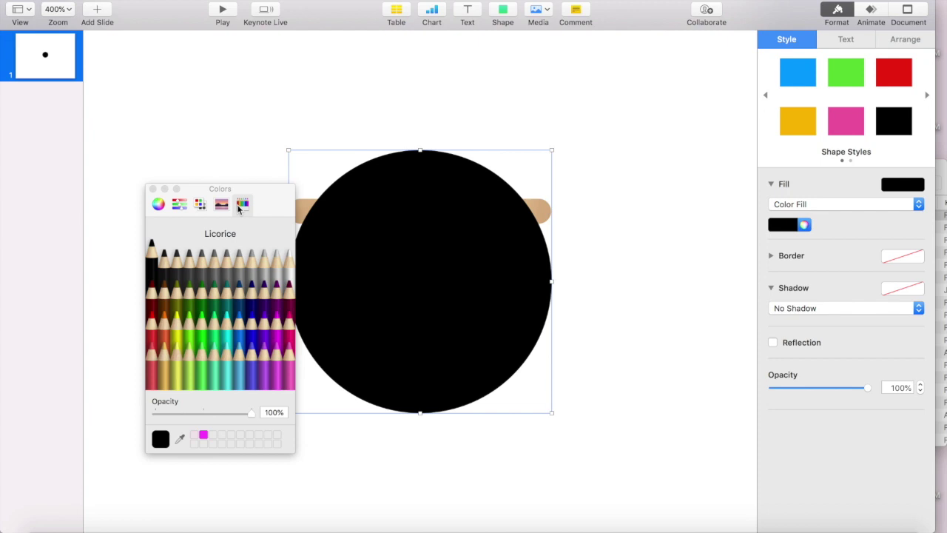
{"action": "left_click", "coordinate": [188, 269]}
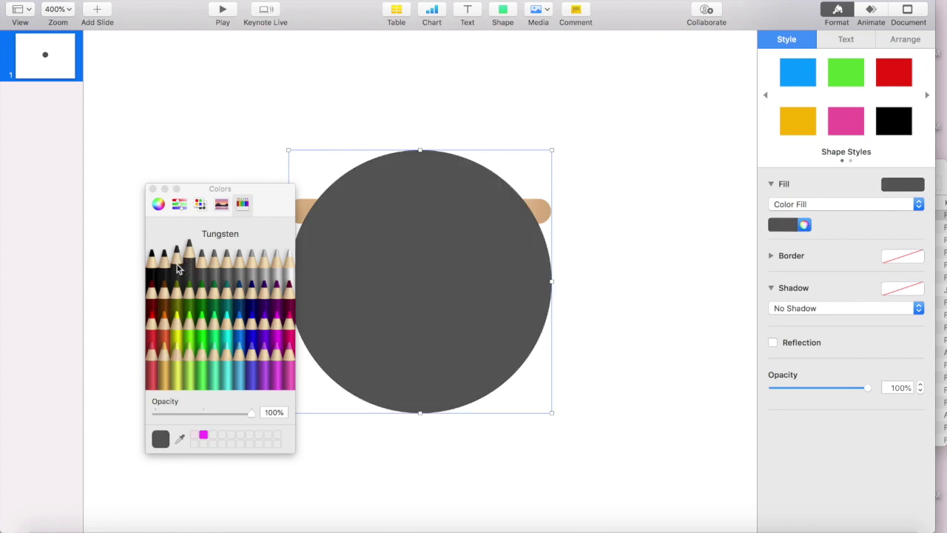
{"action": "left_click", "coordinate": [176, 268]}
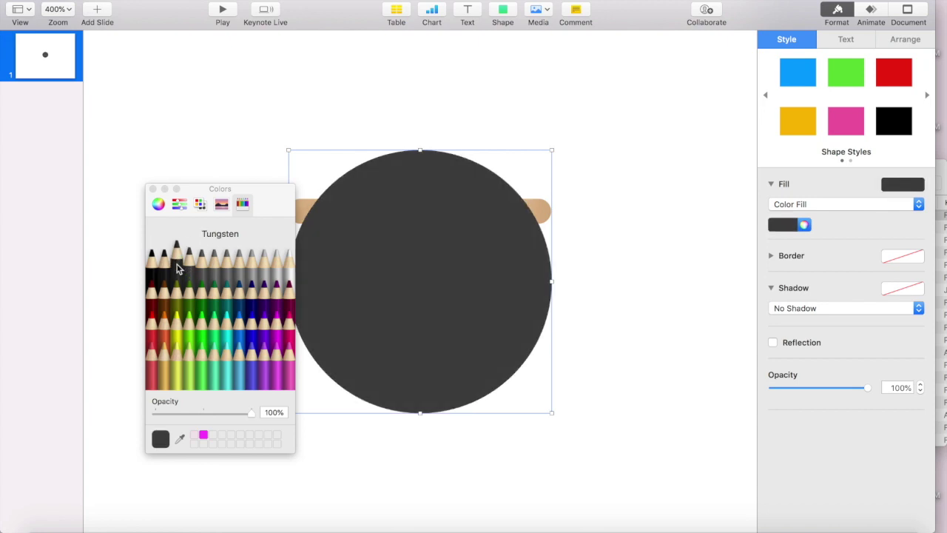
{"action": "left_click", "coordinate": [214, 126]}
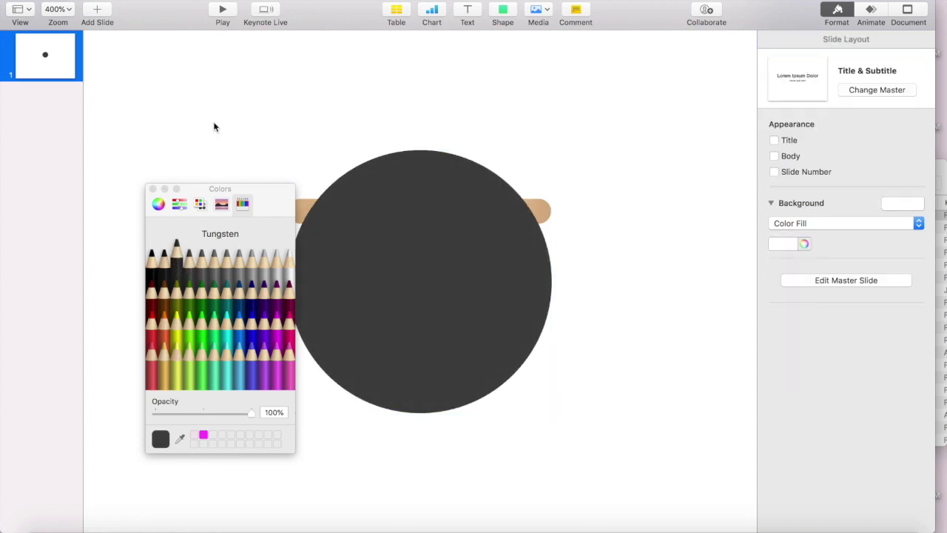
{"action": "left_click", "coordinate": [152, 189]}
- Shrink the dark circle to 10 pt so it matches the gold bar's thickness
{"action": "left_click", "coordinate": [419, 332]}
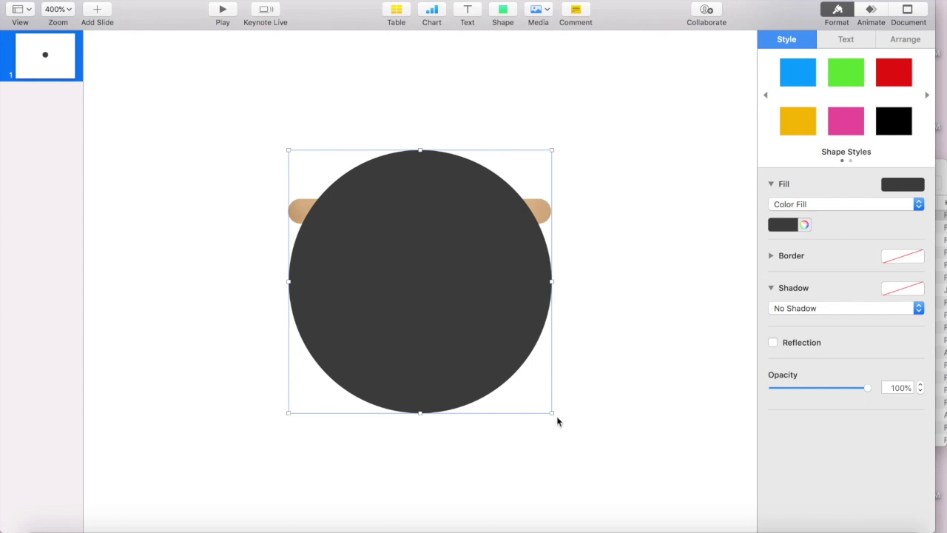
{"action": "left_click_drag", "start_coordinate": [552, 412], "coordinate": [331, 174]}
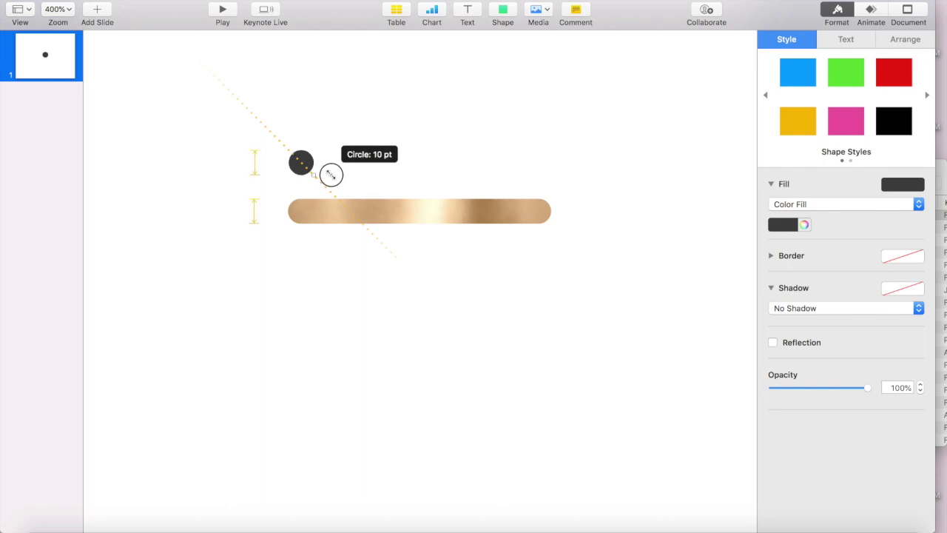
{"action": "left_click_drag", "start_coordinate": [331, 174], "coordinate": [331, 175]}
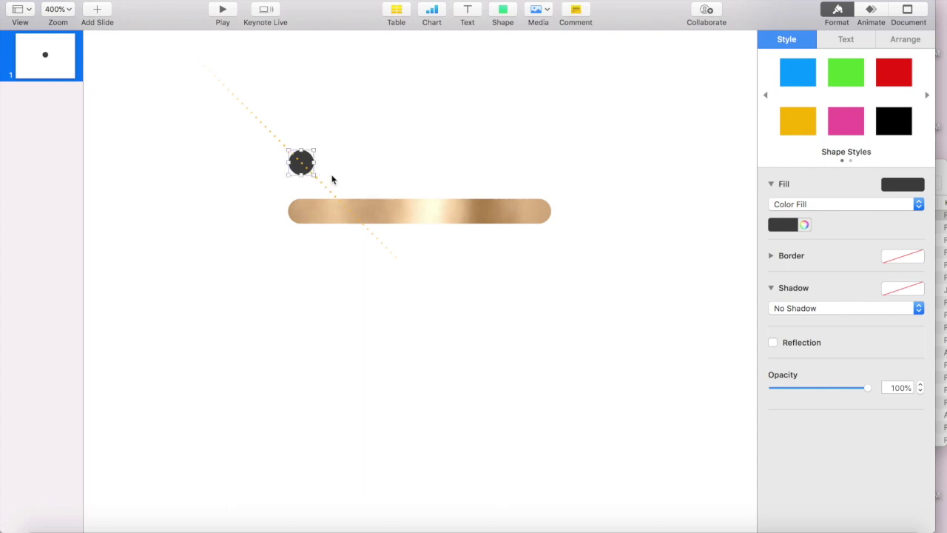
{"action": "left_click", "coordinate": [353, 166]}
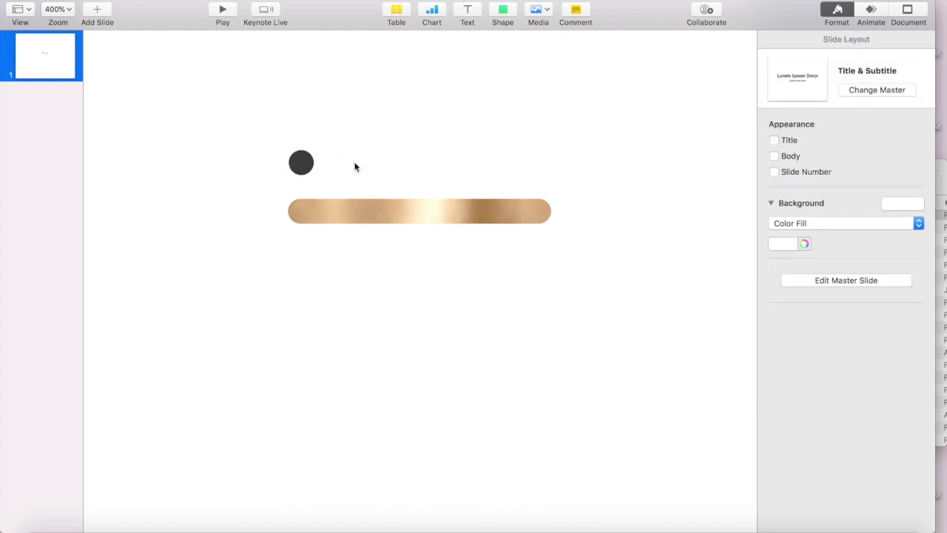
- Move the dark circle onto the gold bar's right end and send it backward behind the bar
{"action": "left_click_drag", "start_coordinate": [301, 162], "coordinate": [549, 213]}
{"action": "left_click", "coordinate": [563, 252]}
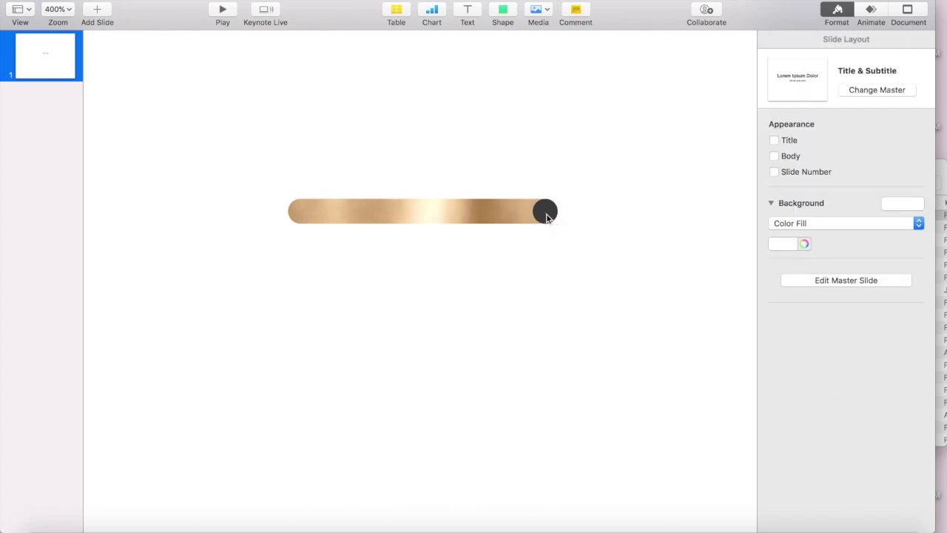
{"action": "left_click", "coordinate": [547, 217]}
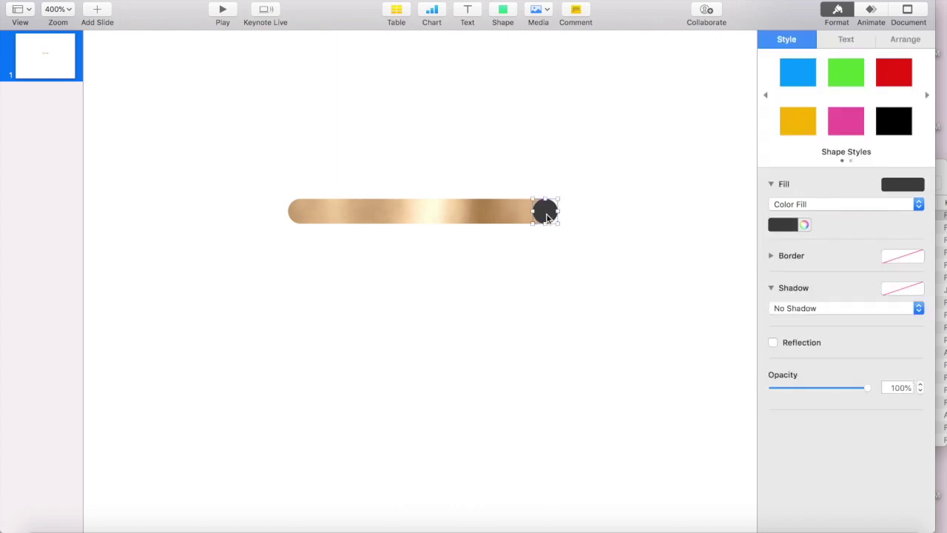
{"action": "left_click", "coordinate": [908, 40]}
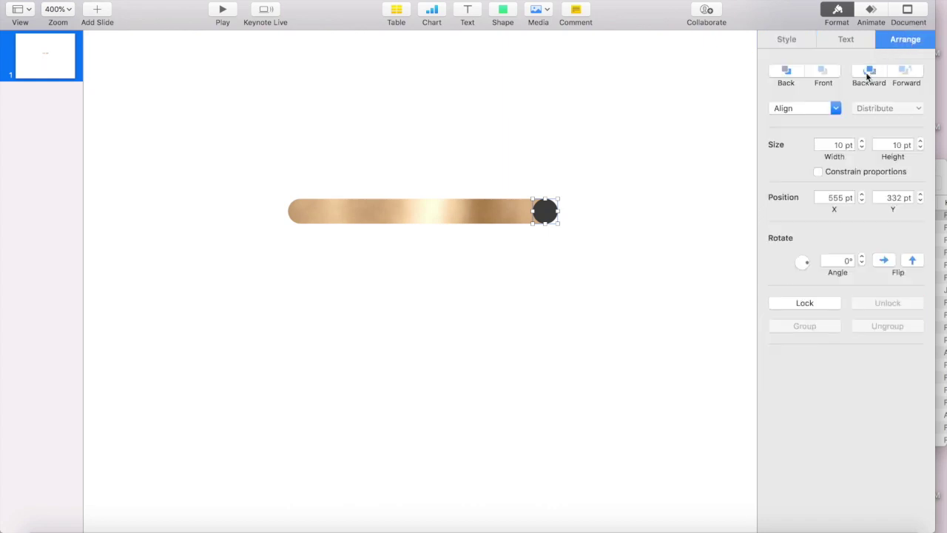
{"action": "left_click", "coordinate": [867, 74]}
{"action": "left_click", "coordinate": [588, 234]}
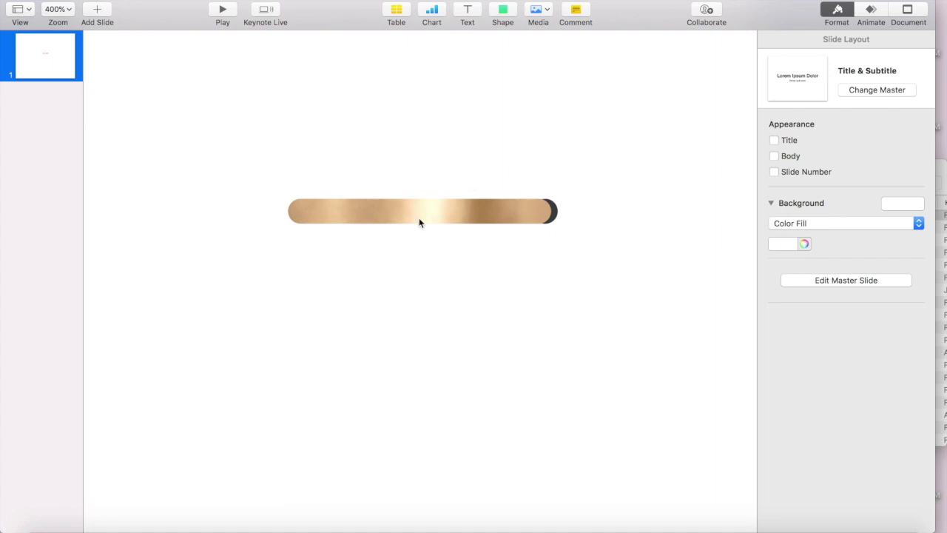
- Enlarge the dark circle to 14 pt around the bar's right end and shift both shapes slightly left
{"action": "left_click", "coordinate": [555, 215]}
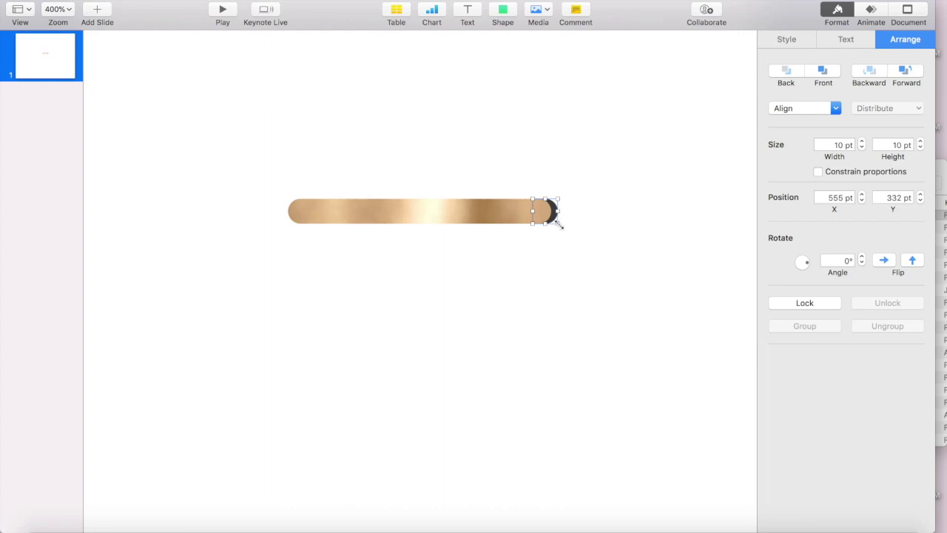
{"action": "left_click_drag", "start_coordinate": [556, 222], "coordinate": [492, 216]}
{"action": "left_click", "coordinate": [500, 280]}
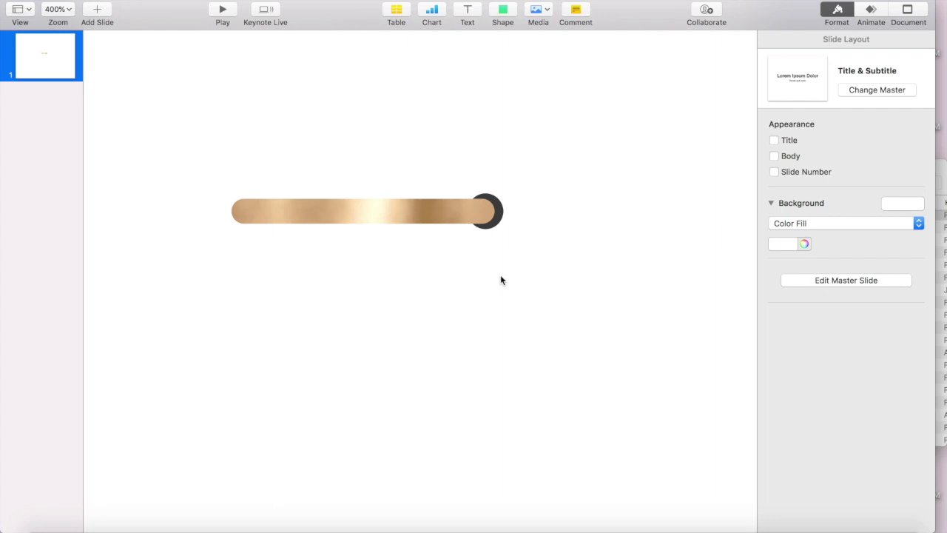
- Select the gold bar and dark circle together and move them to the slide's upper-left corner
{"action": "scroll", "coordinate": [500, 280], "scroll_direction": "down", "scroll_amount": 5}
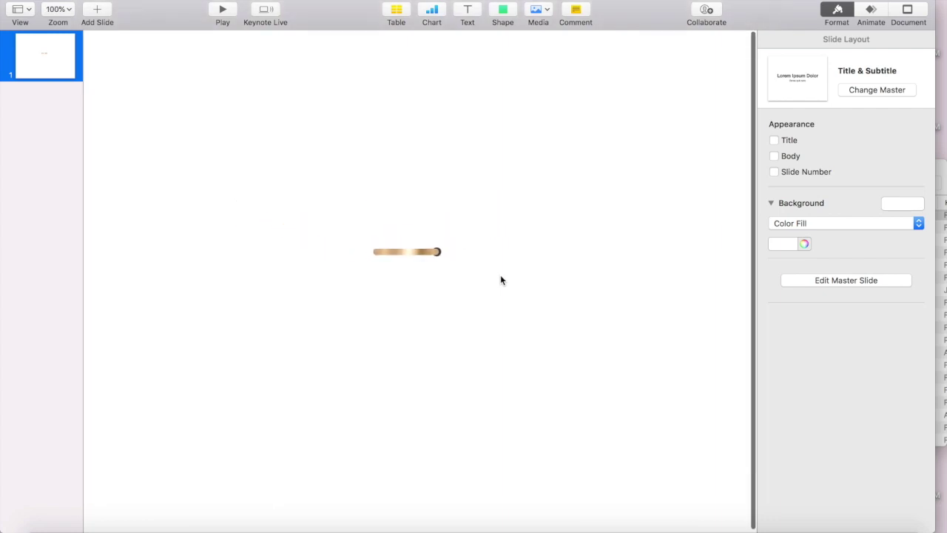
{"action": "left_click", "coordinate": [453, 278]}
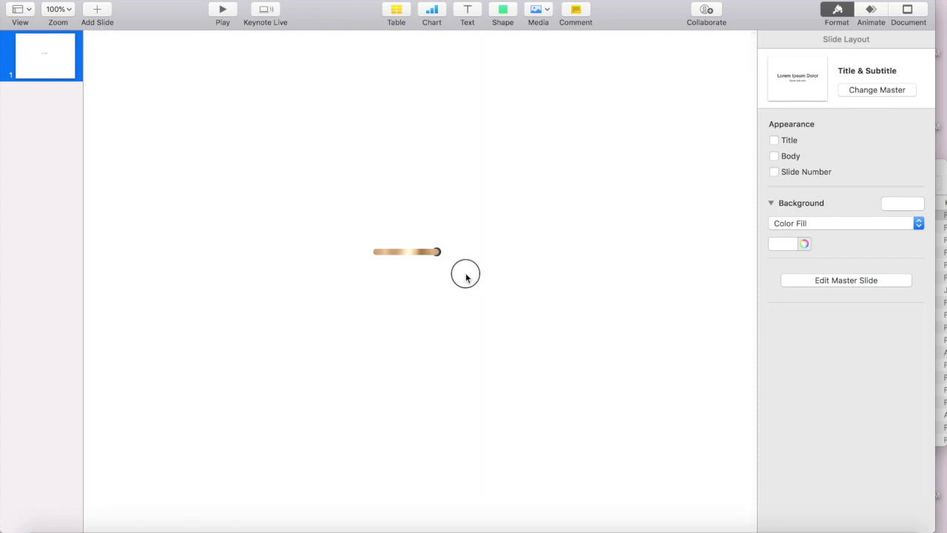
{"action": "left_click_drag", "start_coordinate": [464, 273], "coordinate": [350, 211]}
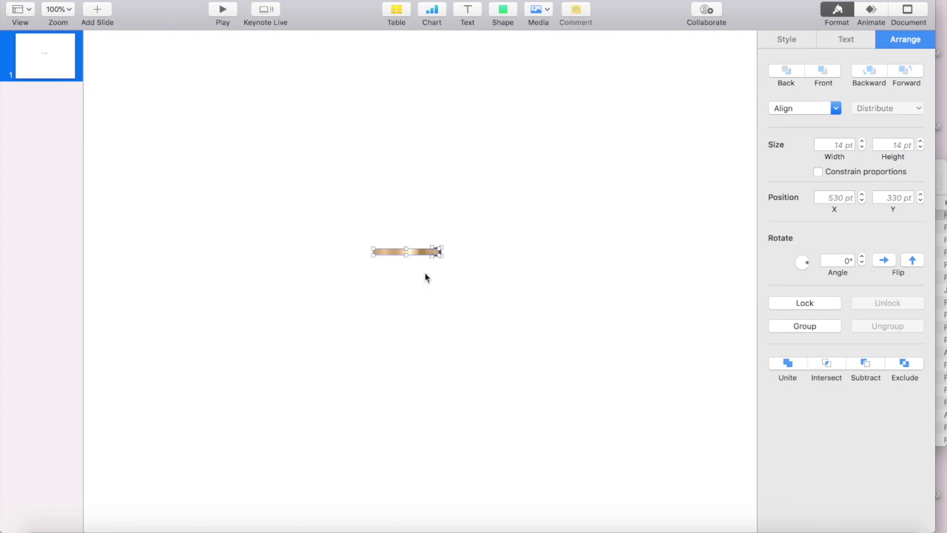
{"action": "left_click_drag", "start_coordinate": [419, 250], "coordinate": [148, 85]}
{"action": "left_click", "coordinate": [429, 87]}
- Insert a square shape on the slide
{"action": "left_click", "coordinate": [503, 12]}
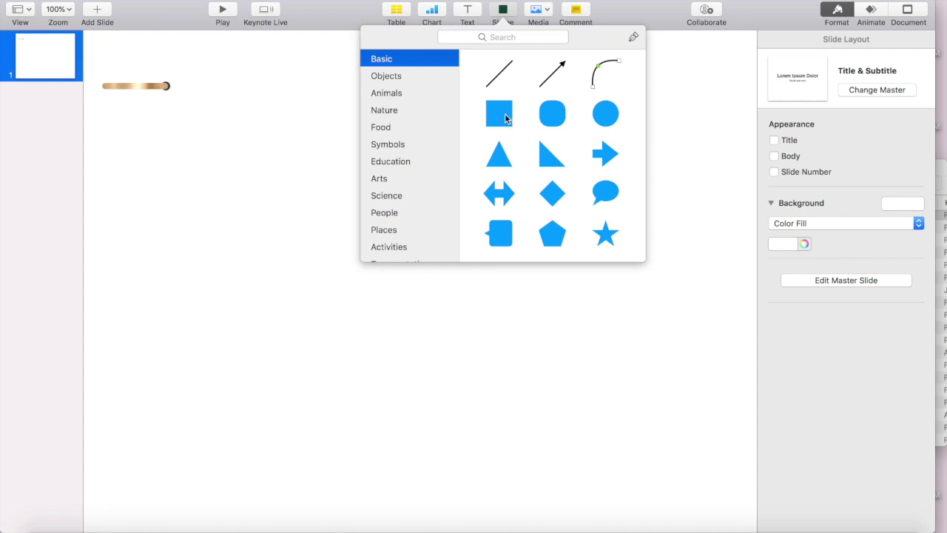
{"action": "left_click", "coordinate": [502, 114]}
- Set the square's color fill to white and apply a drop shadow to it
{"action": "left_click", "coordinate": [787, 40]}
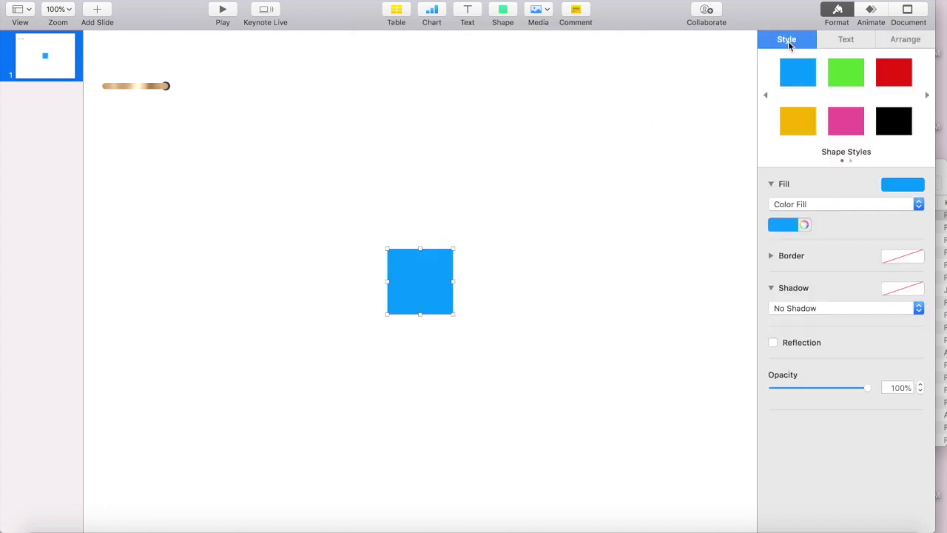
{"action": "left_click", "coordinate": [915, 207]}
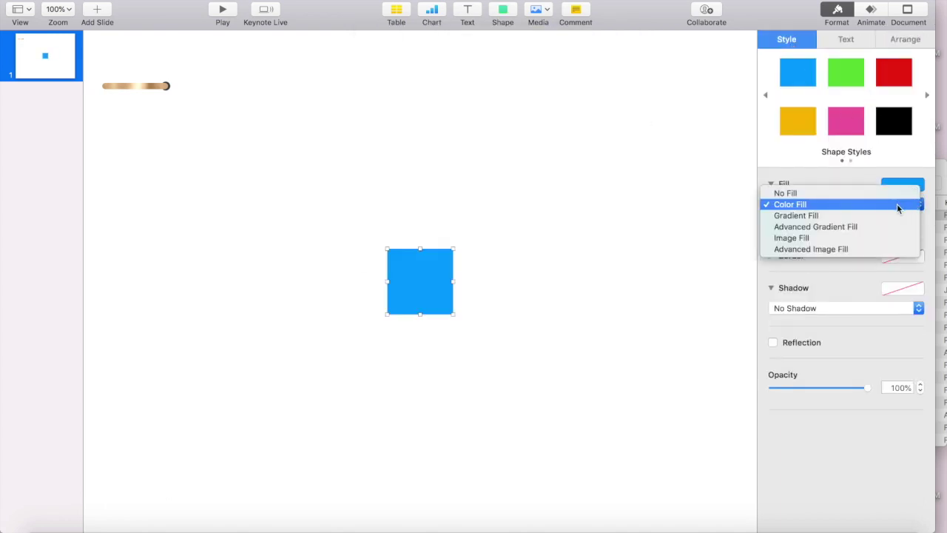
{"action": "left_click", "coordinate": [870, 207]}
{"action": "left_click", "coordinate": [804, 225]}
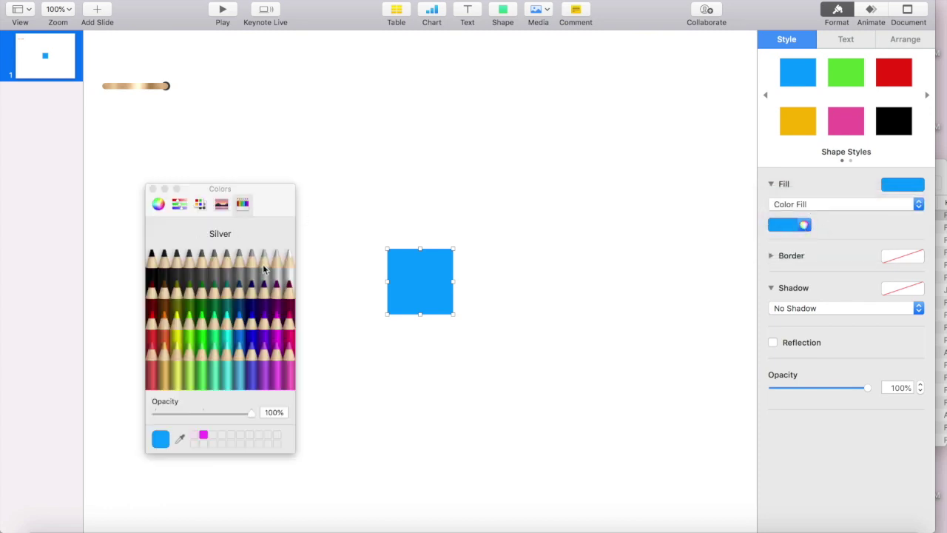
{"action": "left_click", "coordinate": [179, 203]}
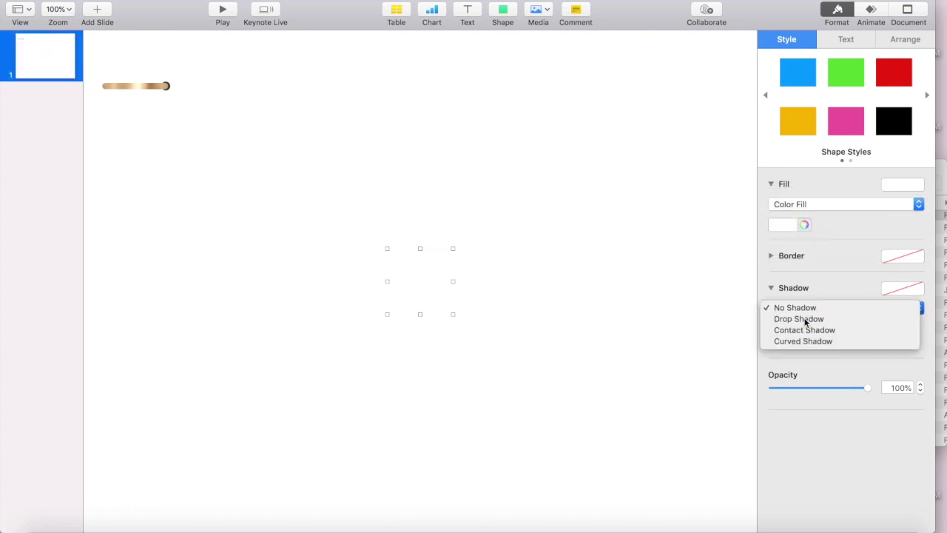
{"action": "left_click", "coordinate": [802, 318]}
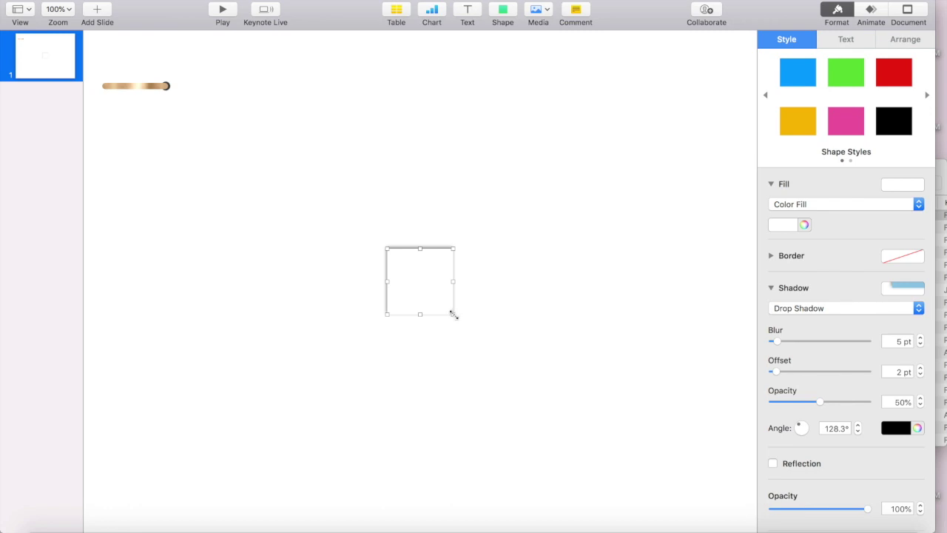
- Enlarge the white square into a page about 871 pt wide and 696 pt high covering most of the slide
{"action": "left_click_drag", "start_coordinate": [453, 314], "coordinate": [711, 504]}
{"action": "left_click_drag", "start_coordinate": [501, 286], "coordinate": [518, 291]}
{"action": "left_click_drag", "start_coordinate": [169, 282], "coordinate": [156, 282]}
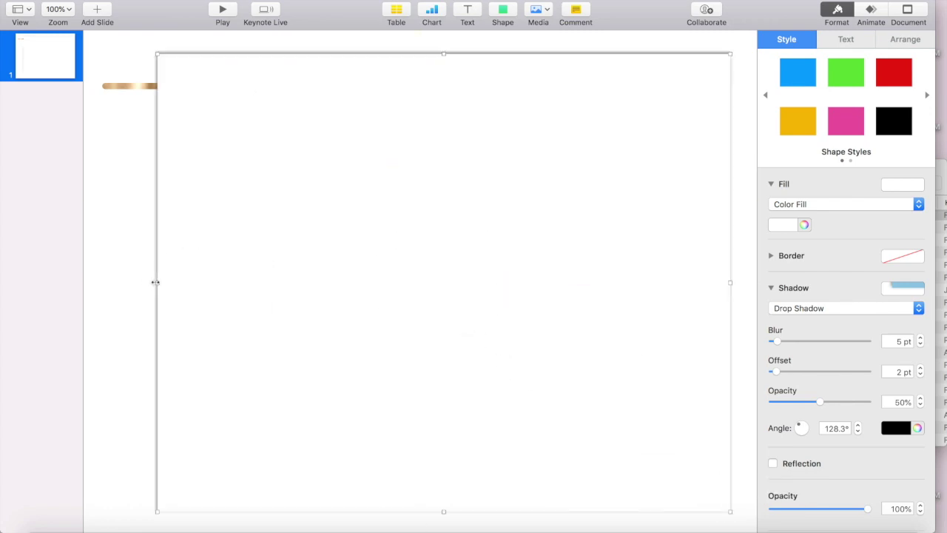
- Send the white page behind the gold bar and dark circle, and lock the page in place
{"action": "left_click", "coordinate": [900, 36]}
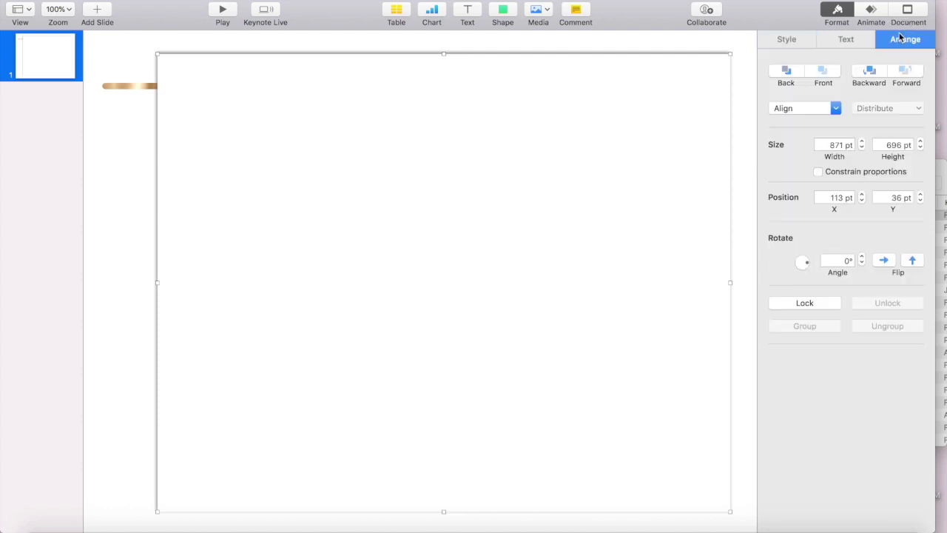
{"action": "left_click", "coordinate": [868, 73]}
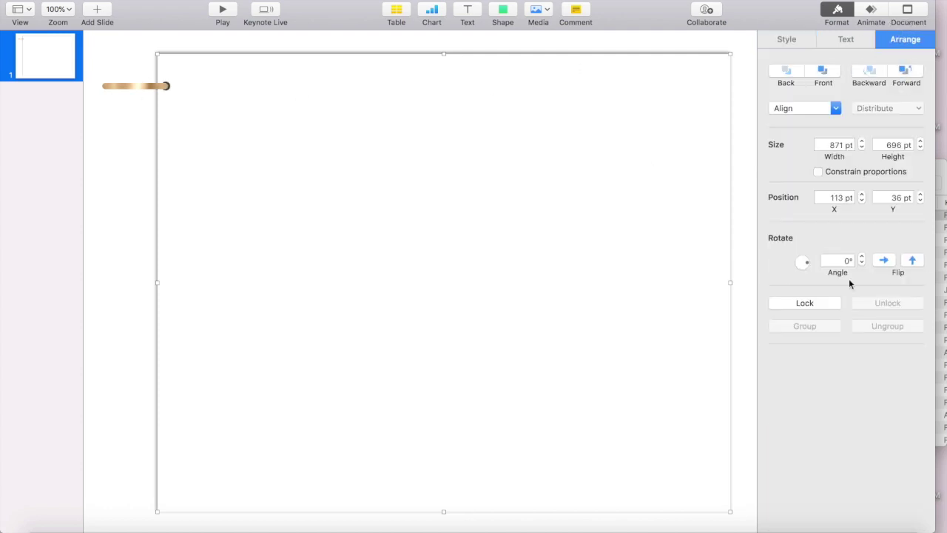
{"action": "left_click", "coordinate": [819, 303]}
- Move the gold bar and dark circle together nearer the page's upper-left corner, with the circle over the page
{"action": "left_click", "coordinate": [123, 52]}
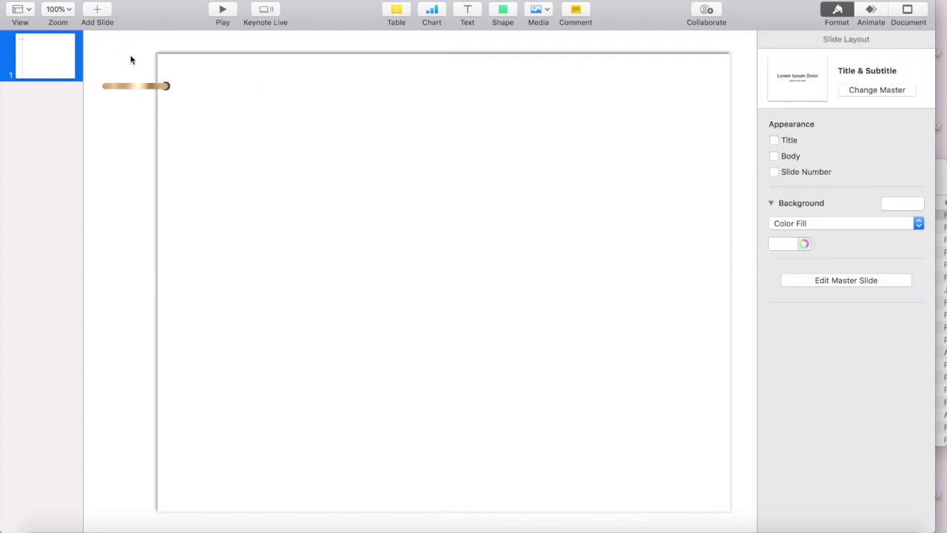
{"action": "left_click_drag", "start_coordinate": [127, 65], "coordinate": [160, 70]}
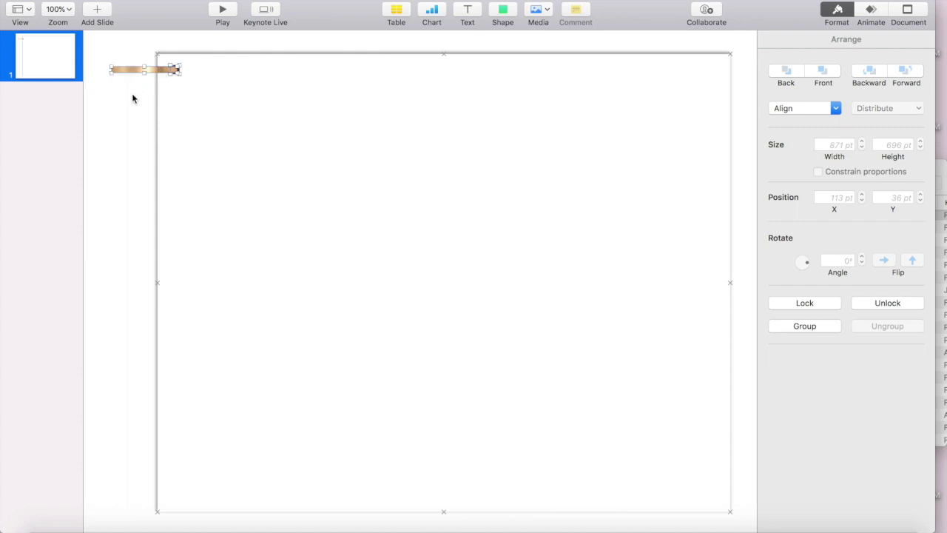
{"action": "left_click", "coordinate": [133, 96]}
- Set the gold bar's width to 70 pt and realign its right end over the dark circle
{"action": "left_click", "coordinate": [131, 71]}
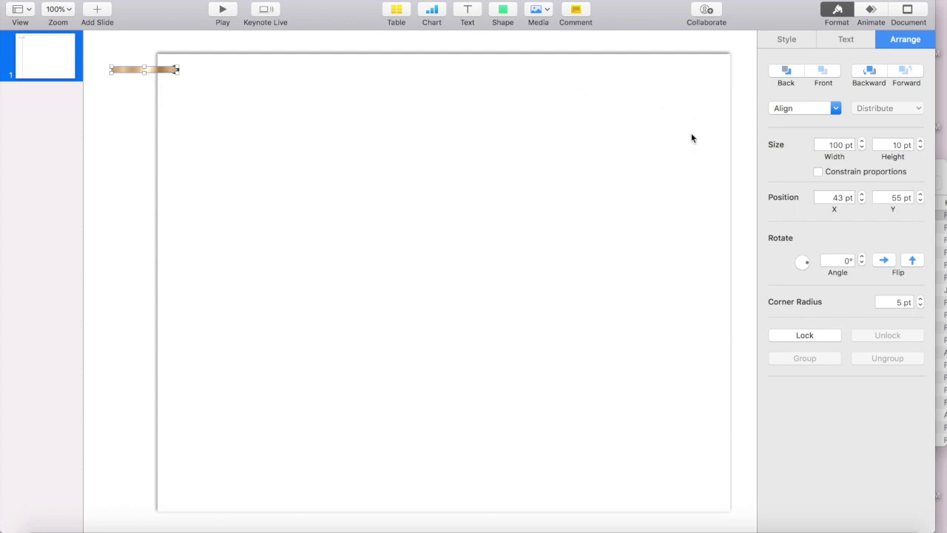
{"action": "left_click", "coordinate": [824, 145]}
{"action": "left_click_drag", "start_coordinate": [824, 146], "coordinate": [854, 147]}
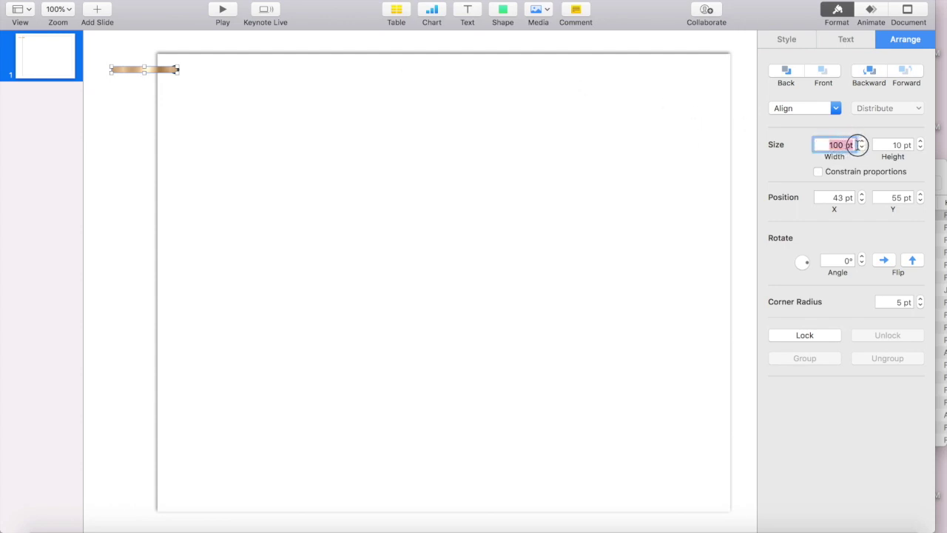
{"action": "type", "text": "70"}
{"action": "key", "text": "Return"}
{"action": "left_click_drag", "start_coordinate": [145, 65], "coordinate": [167, 69]}
{"action": "key", "text": "Escape"}
{"action": "left_click", "coordinate": [125, 130]}
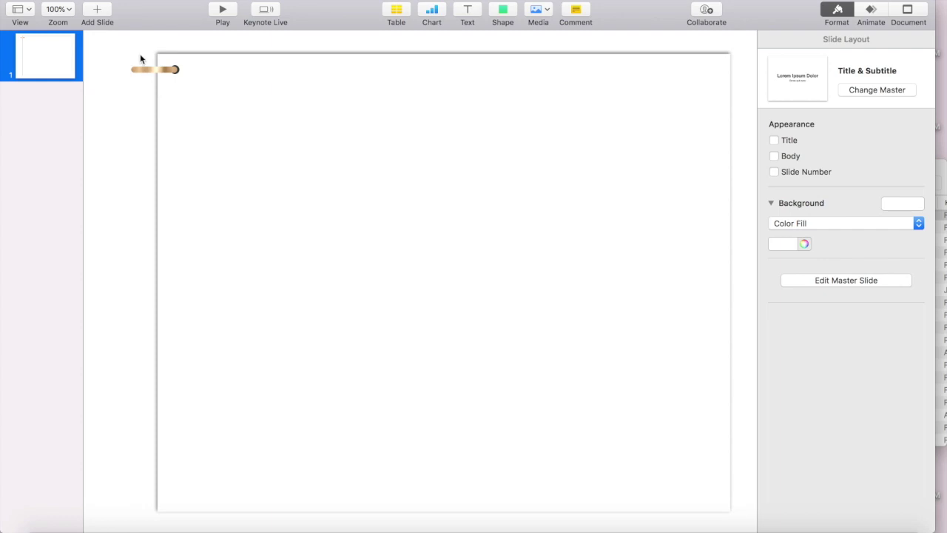
- Duplicate the dark circle, place the copy around the bar's left end, and send it behind the bar
{"action": "scroll", "coordinate": [141, 58], "scroll_direction": "up", "scroll_amount": 5}
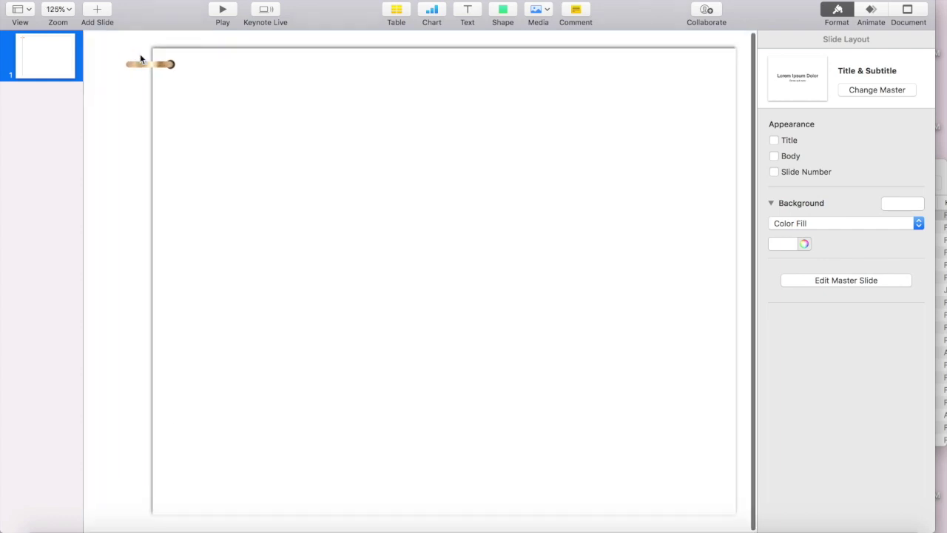
{"action": "scroll", "coordinate": [345, 186], "scroll_direction": "up", "scroll_amount": 5}
{"action": "scroll", "coordinate": [345, 186], "scroll_direction": "left", "scroll_amount": 5}
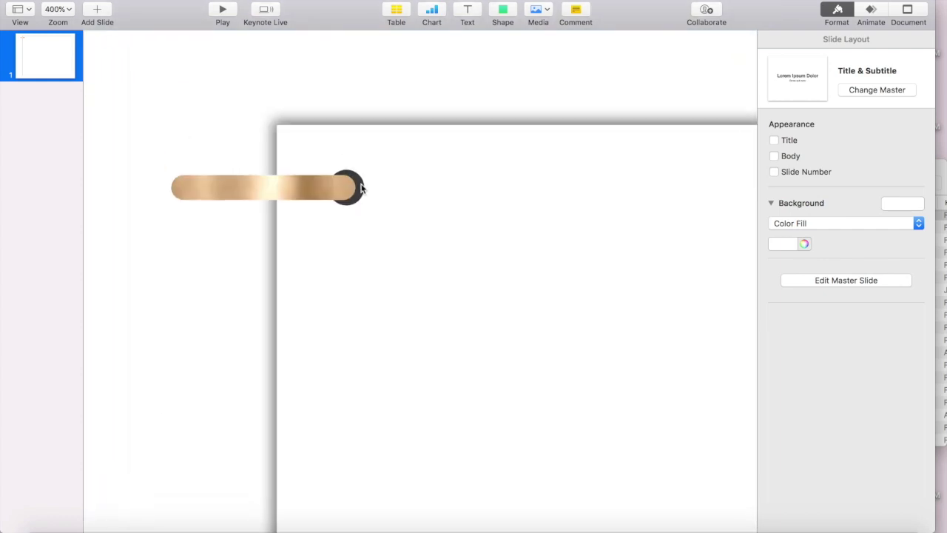
{"action": "left_click", "coordinate": [360, 189]}
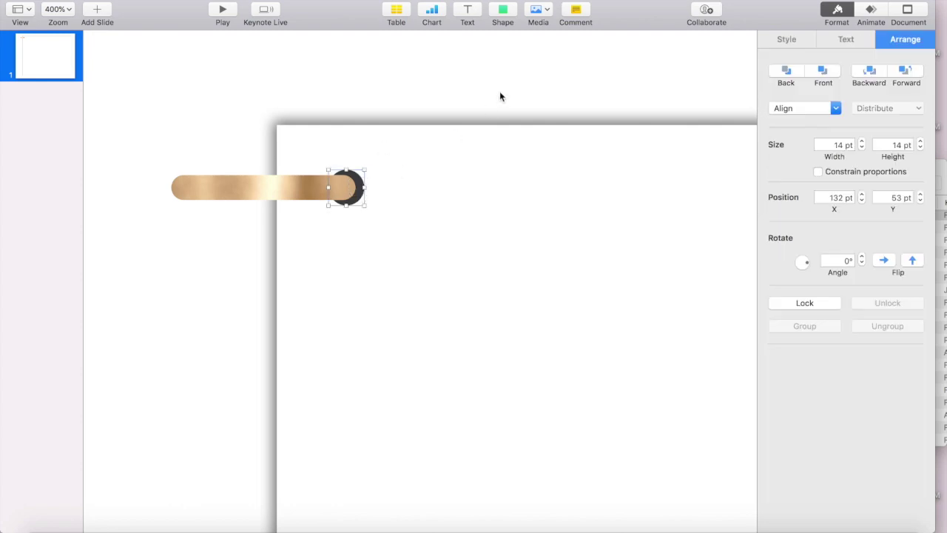
{"action": "key", "text": "super+d"}
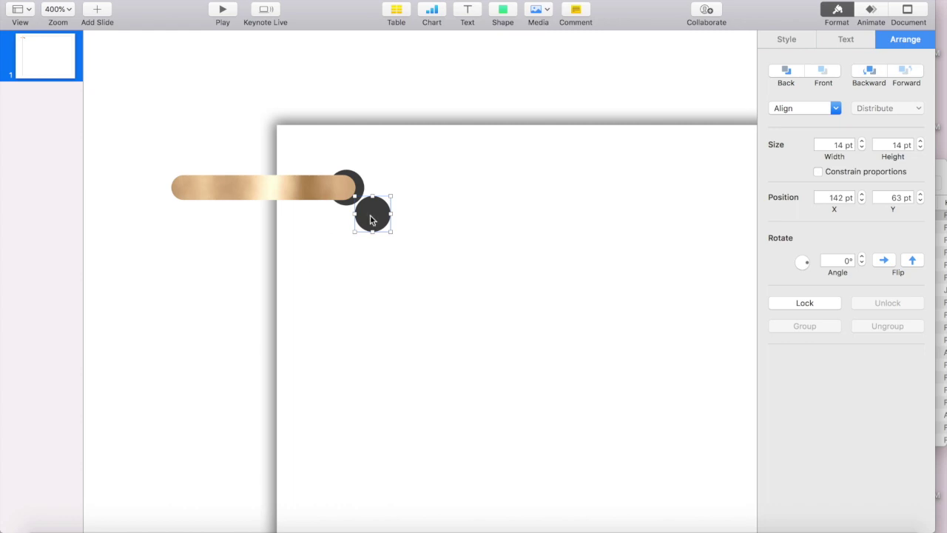
{"action": "left_click_drag", "start_coordinate": [381, 214], "coordinate": [174, 196]}
{"action": "left_click", "coordinate": [867, 71]}
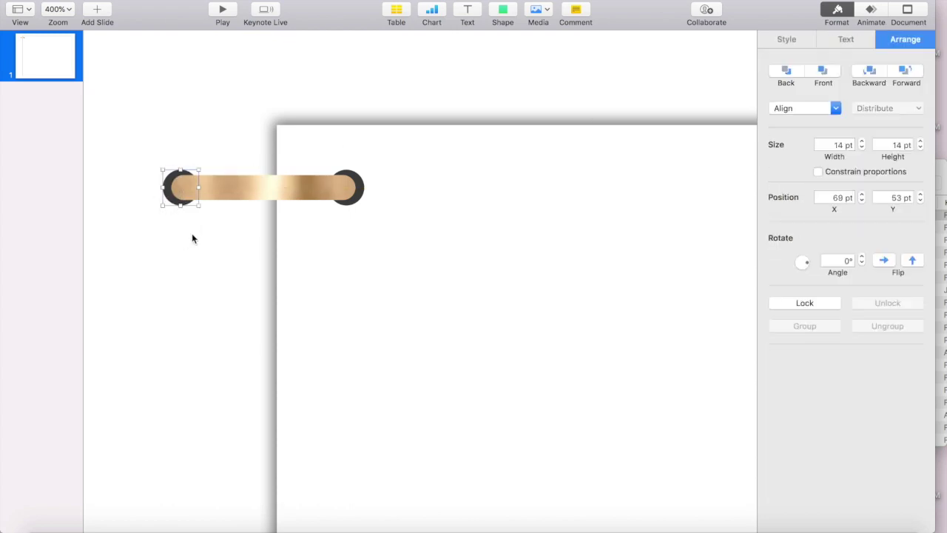
{"action": "left_click", "coordinate": [191, 238]}
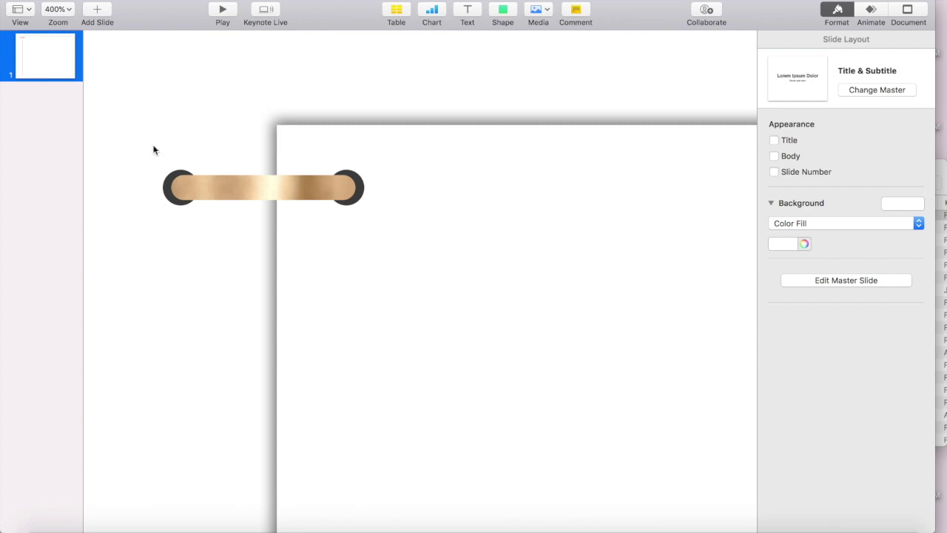
- Group the gold bar with both dark circles and move the resulting ring above the page's upper-left corner
{"action": "left_click_drag", "start_coordinate": [153, 150], "coordinate": [373, 239]}
{"action": "left_click", "coordinate": [215, 117]}
{"action": "left_click_drag", "start_coordinate": [149, 138], "coordinate": [385, 238]}
{"action": "left_click", "coordinate": [270, 0]}
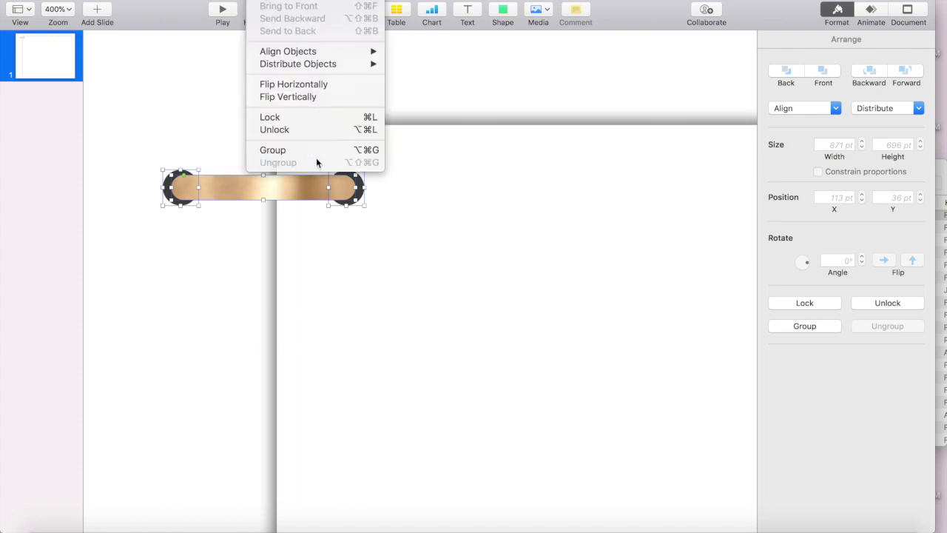
{"action": "left_click", "coordinate": [307, 150]}
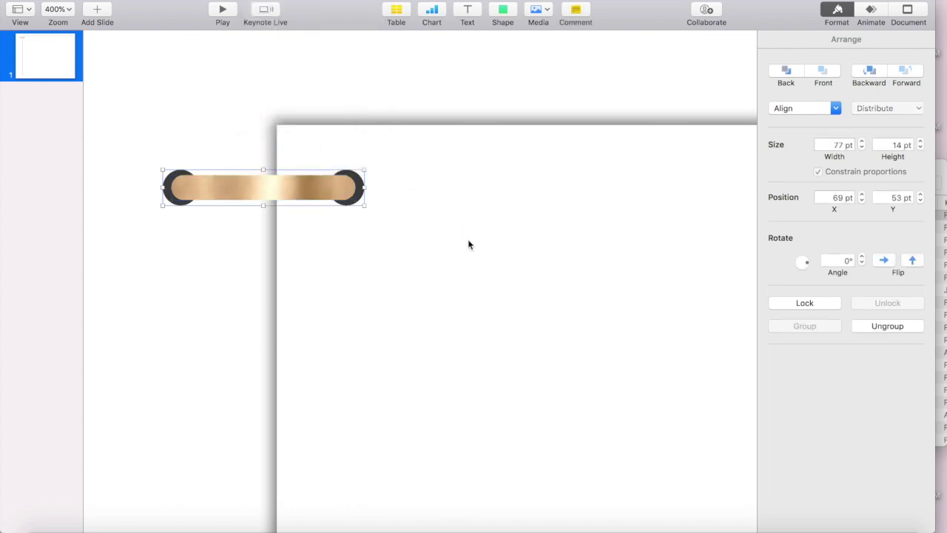
{"action": "left_click_drag", "start_coordinate": [274, 189], "coordinate": [281, 82]}
- Unlock the white page and narrow it from its right edge to about 387 pt wide
{"action": "left_click", "coordinate": [328, 237]}
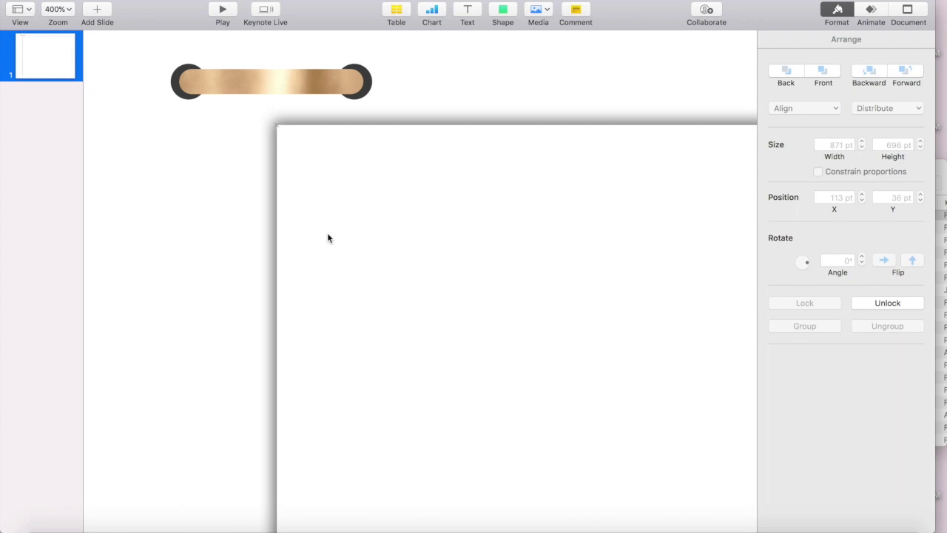
{"action": "left_click", "coordinate": [877, 303]}
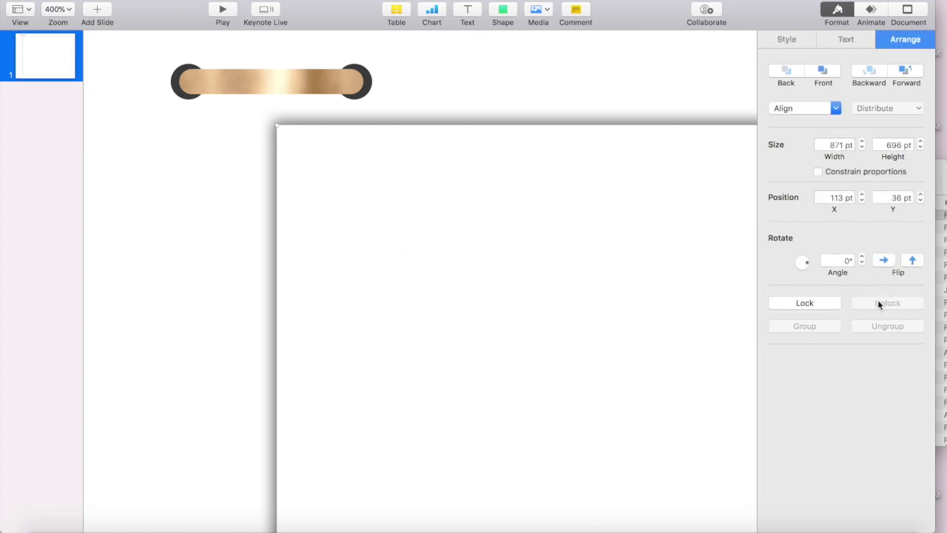
{"action": "key", "text": "super+minus"}
{"action": "key", "text": "super+minus"}
{"action": "key", "text": "super+minus"}
{"action": "key", "text": "super+minus"}
{"action": "key", "text": "super+minus"}
{"action": "key", "text": "super+minus"}
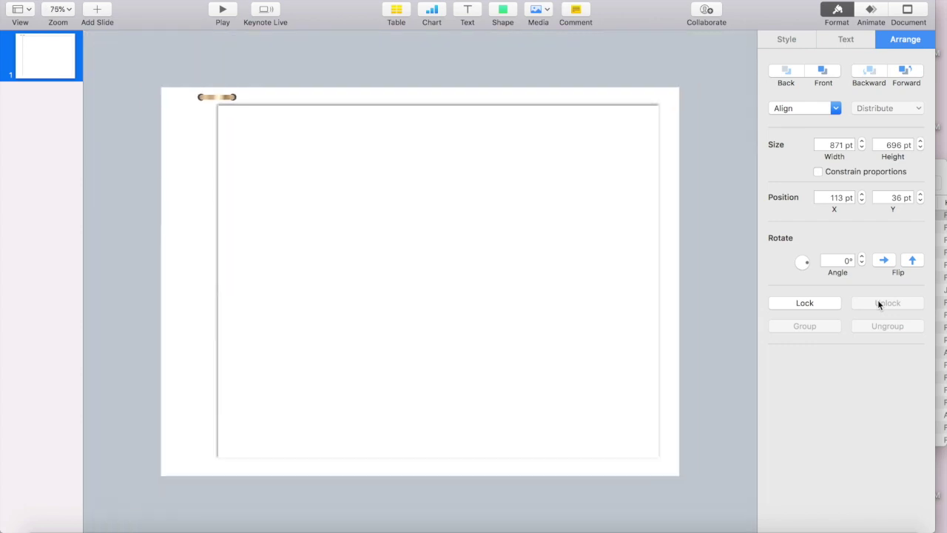
{"action": "key", "text": "super+minus"}
{"action": "key", "text": "super+shift+period"}
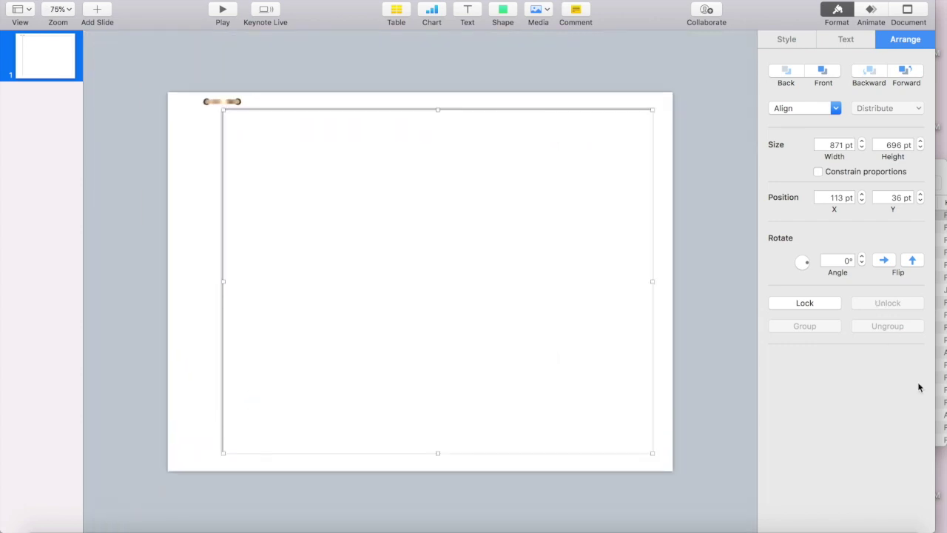
{"action": "left_click", "coordinate": [653, 281]}
{"action": "left_click_drag", "start_coordinate": [654, 281], "coordinate": [414, 280]}
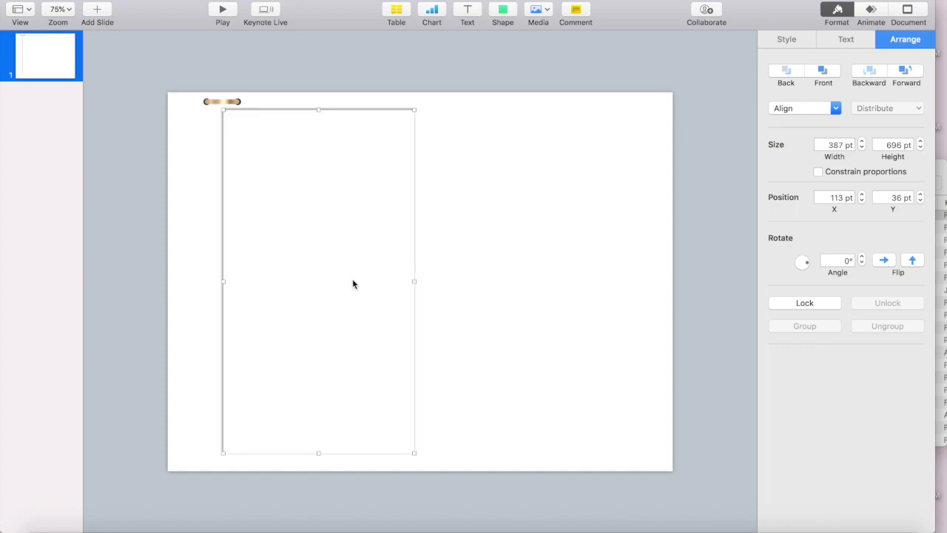
- Duplicate the page and arrange the two pages side by side, each about 438 pt wide, with a narrow gap
{"action": "left_click_drag", "start_coordinate": [353, 283], "coordinate": [585, 249]}
{"action": "left_click_drag", "start_coordinate": [347, 262], "coordinate": [373, 262]}
{"action": "left_click", "coordinate": [228, 109]}
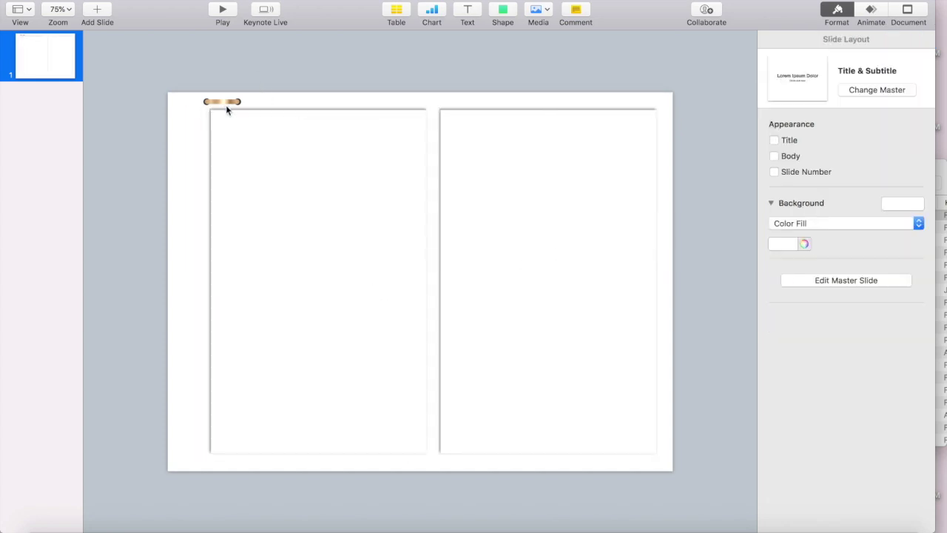
- Move the gold ring over the gap near the top of the two pages and bring it forward
{"action": "left_click_drag", "start_coordinate": [228, 101], "coordinate": [422, 107]}
{"action": "left_click", "coordinate": [903, 71]}
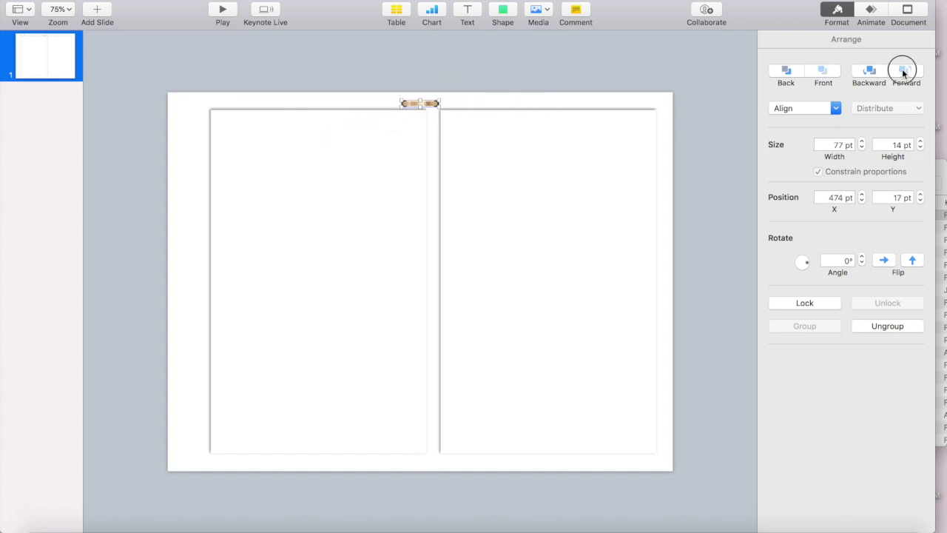
{"action": "left_click_drag", "start_coordinate": [426, 102], "coordinate": [442, 120]}
{"action": "left_click", "coordinate": [403, 97]}
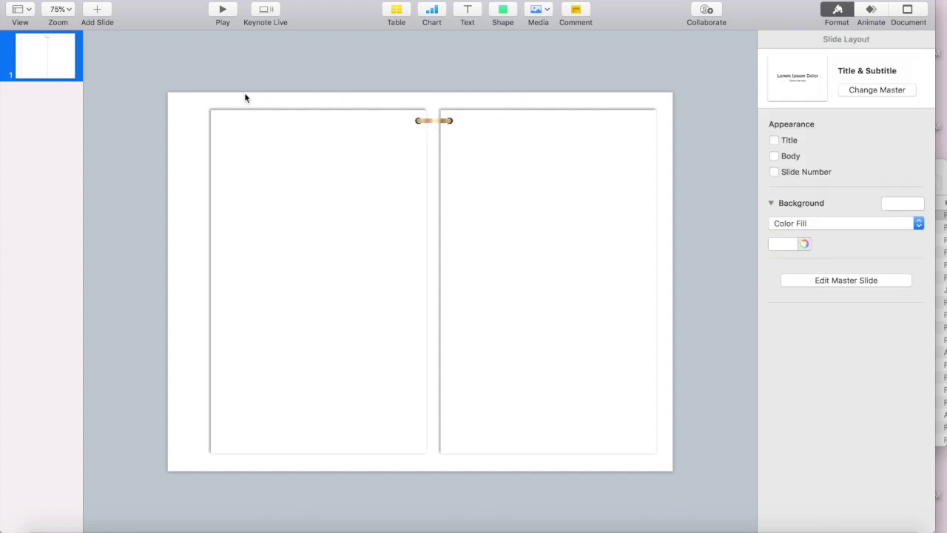
- Select both pages and the ring, and shift them left together to center them horizontally on the slide
{"action": "left_click_drag", "start_coordinate": [240, 97], "coordinate": [685, 457]}
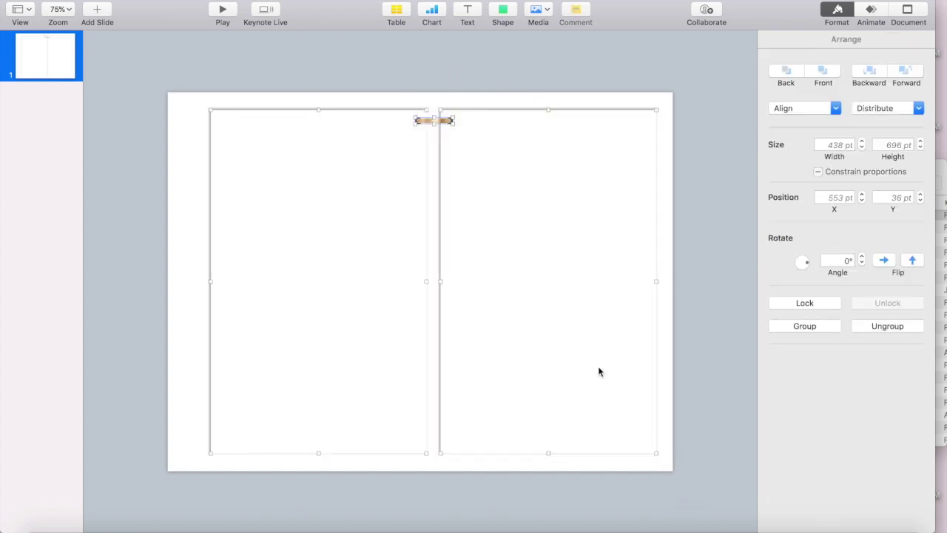
{"action": "left_click_drag", "start_coordinate": [599, 372], "coordinate": [585, 372]}
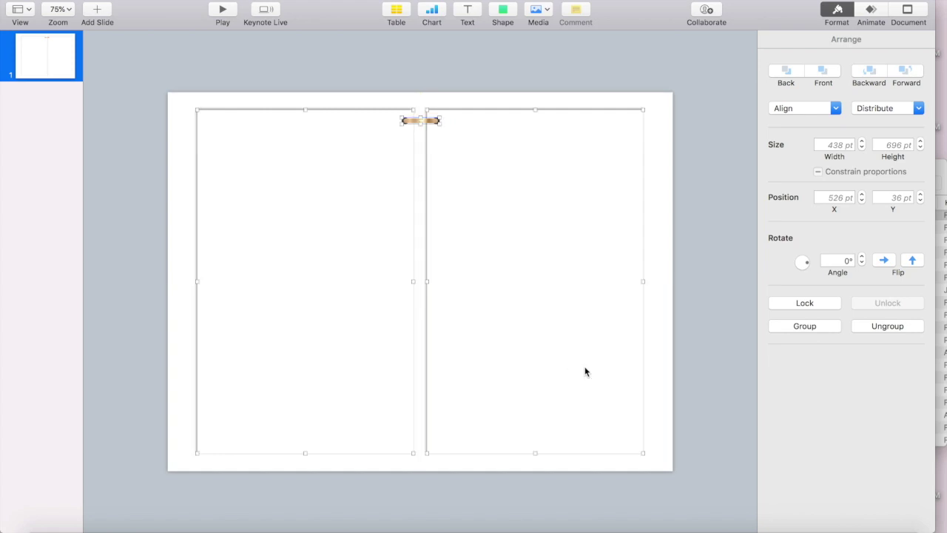
{"action": "left_click", "coordinate": [425, 99]}
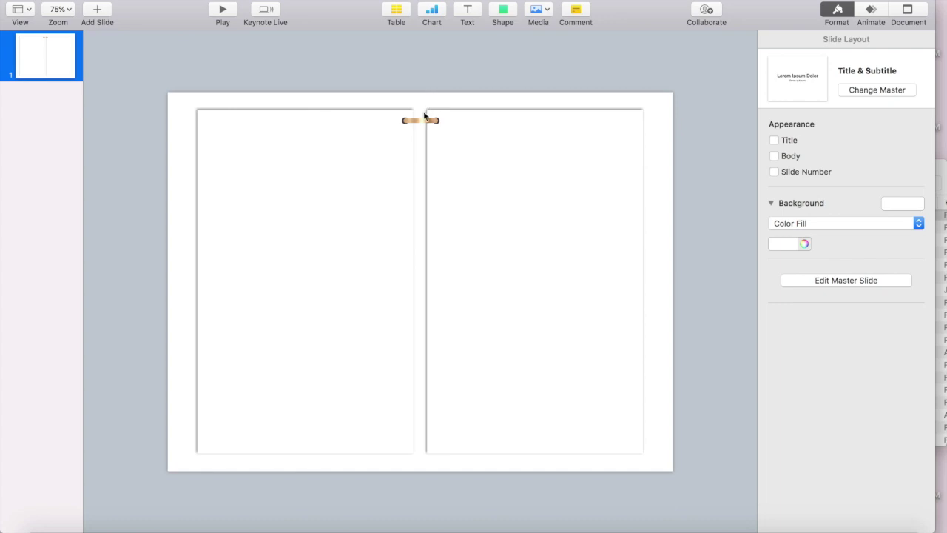
- Copy the gold ring and place the copy directly below it at X 475 pt, Y 76 pt
{"action": "left_click", "coordinate": [422, 120]}
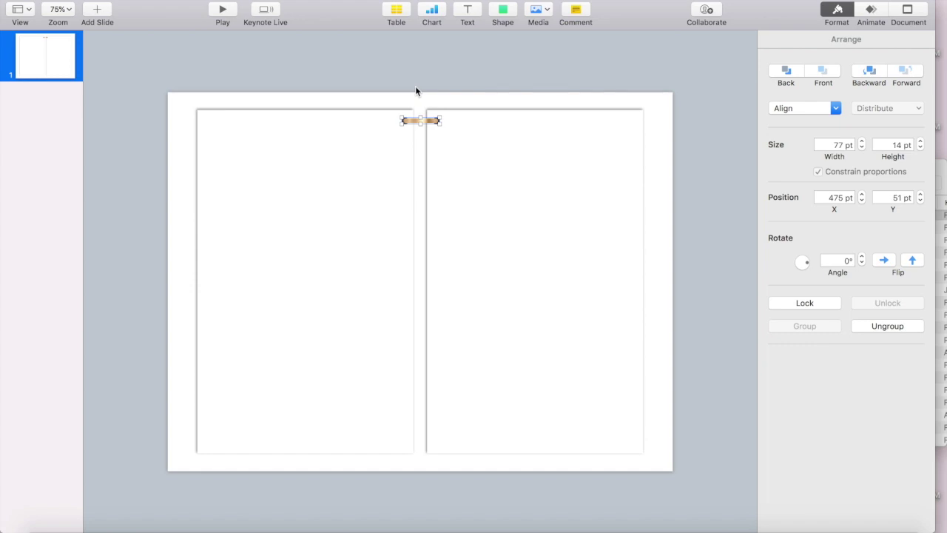
{"action": "left_click_drag", "start_coordinate": [432, 122], "coordinate": [435, 135]}
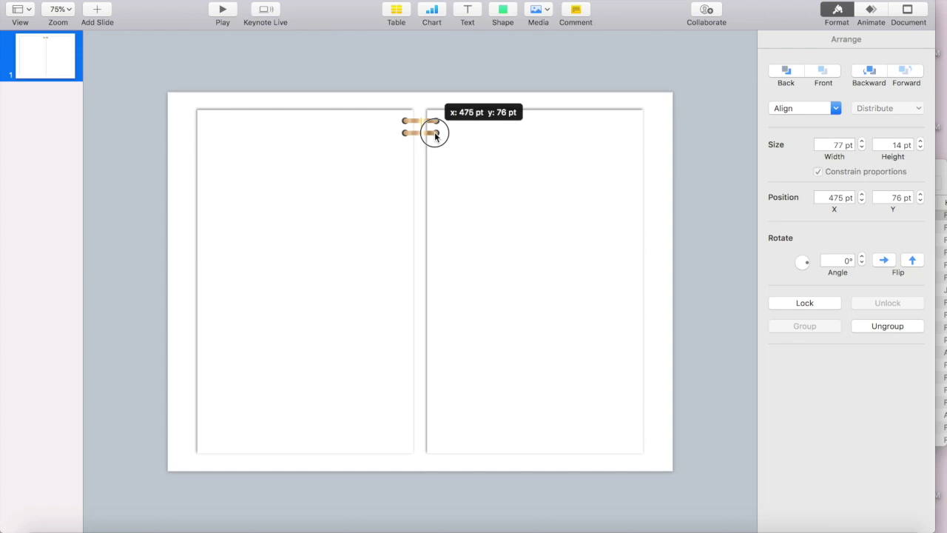
{"action": "left_click_drag", "start_coordinate": [435, 135], "coordinate": [435, 135]}
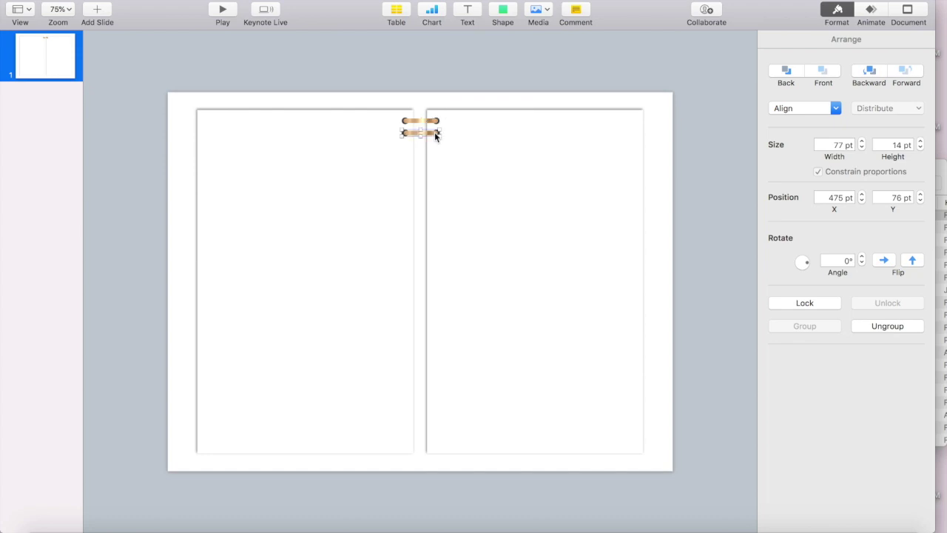
- Lock both the right and left white pages in place
{"action": "left_click", "coordinate": [505, 234]}
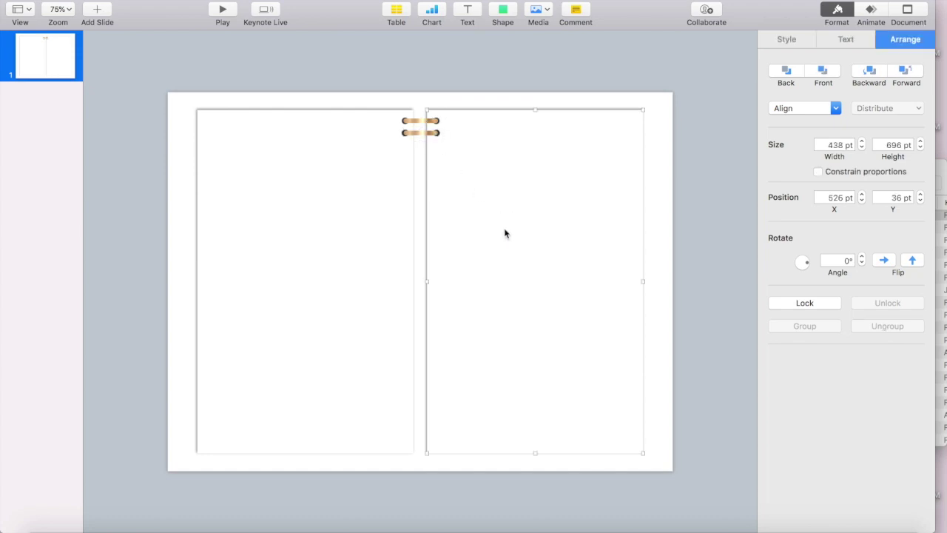
{"action": "left_click", "coordinate": [812, 303]}
{"action": "left_click", "coordinate": [306, 246]}
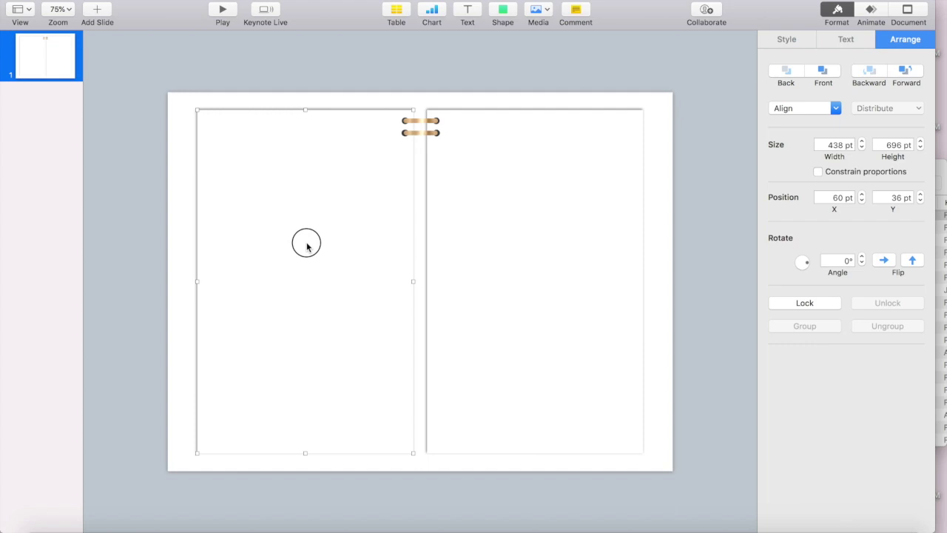
{"action": "left_click", "coordinate": [817, 306]}
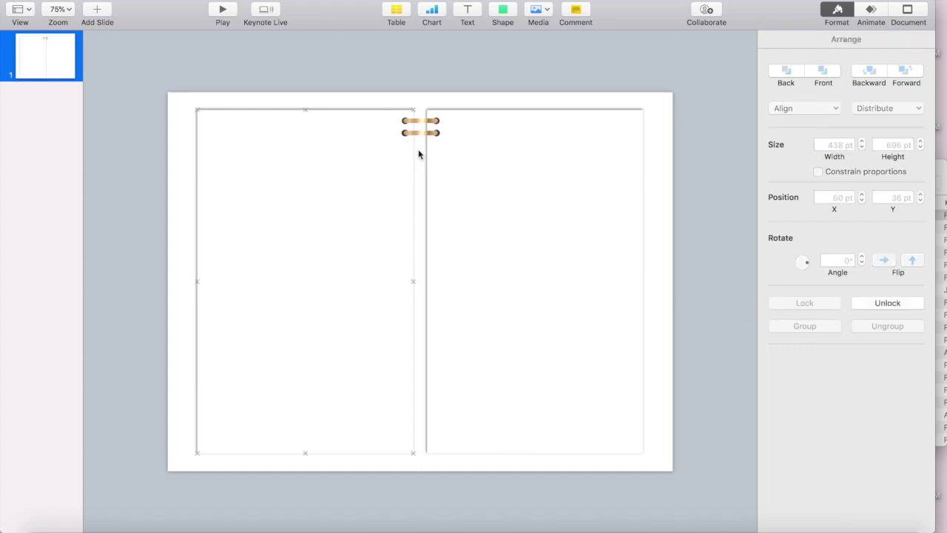
- Repeat the gold ring down the gap between the pages to make a column of eight evenly spaced rings
{"action": "key", "text": "super+v"}
{"action": "left_click", "coordinate": [418, 178]}
{"action": "key", "text": "super+v"}
{"action": "key", "text": "super+v"}
{"action": "key", "text": "super+v"}
{"action": "key", "text": "super+v"}
{"action": "key", "text": "super+v"}
{"action": "key", "text": "super+v"}
{"action": "key", "text": "super+v"}
{"action": "key", "text": "super+v"}
{"action": "key", "text": "super+v"}
{"action": "key", "text": "super+v"}
- Copy the eight rings down to the lower end of the pages and shift the whole column slightly down
{"action": "left_click", "coordinate": [414, 116]}
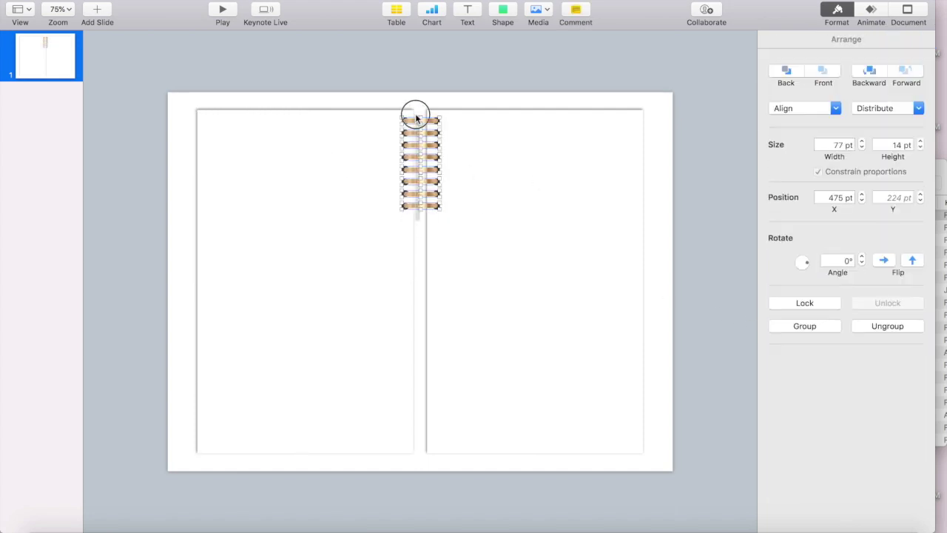
{"action": "left_click", "coordinate": [433, 375]}
{"action": "key", "text": "super+v"}
{"action": "left_click", "coordinate": [429, 466]}
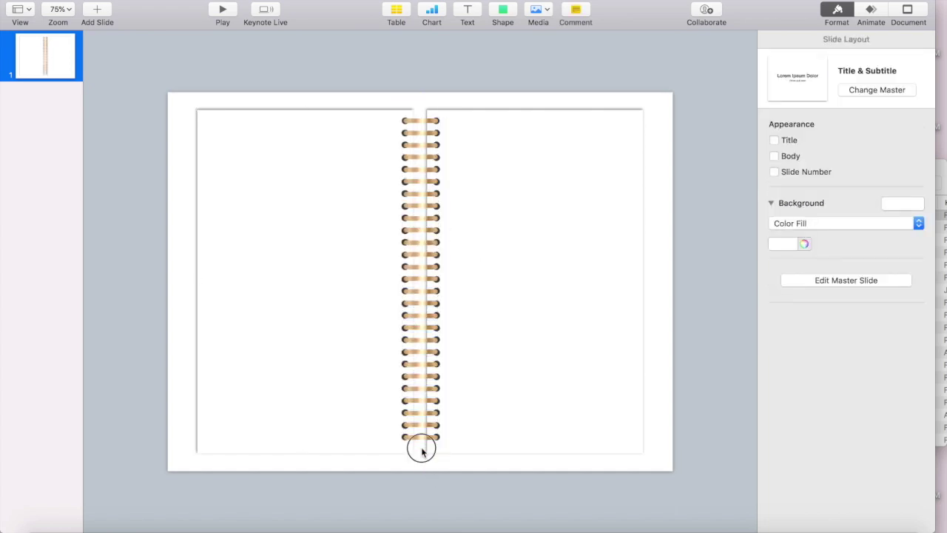
{"action": "left_click_drag", "start_coordinate": [421, 449], "coordinate": [432, 128]}
{"action": "left_click", "coordinate": [465, 182]}
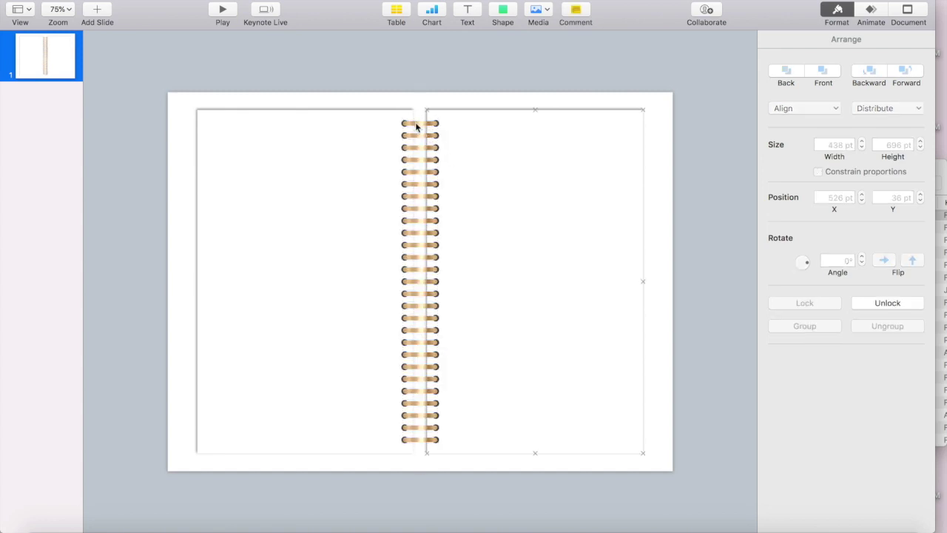